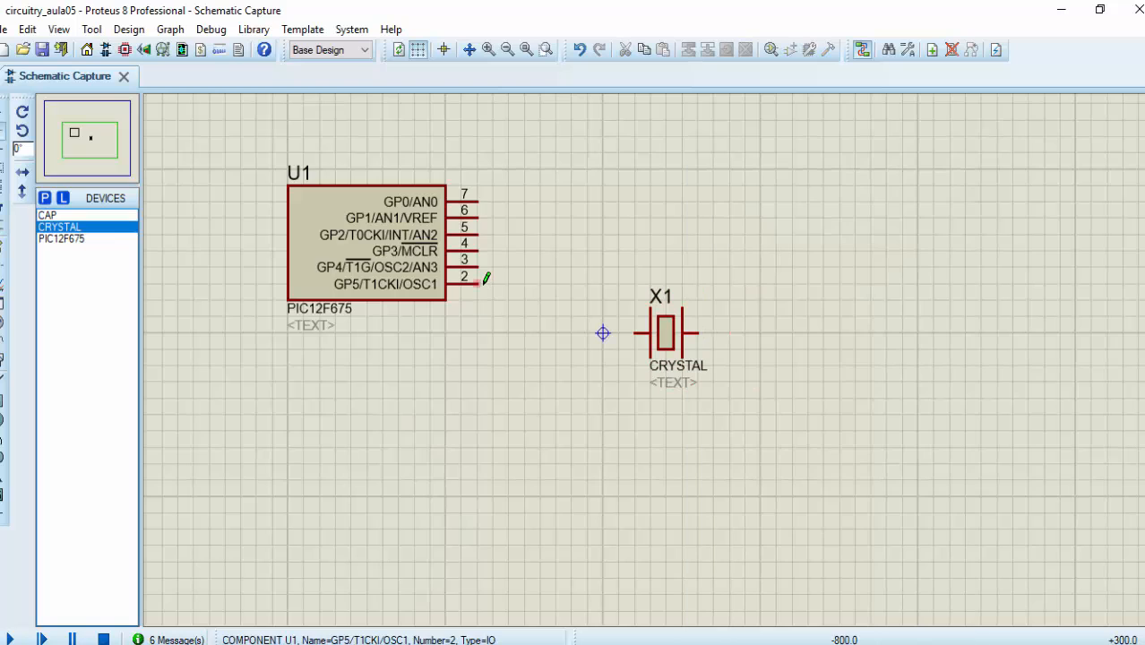
Wire U1's pin 2 (GP5) to the left terminal of crystal X1 and pin 3 (GP4) to its right terminal
{"action": "left_click", "coordinate": [525, 281]}
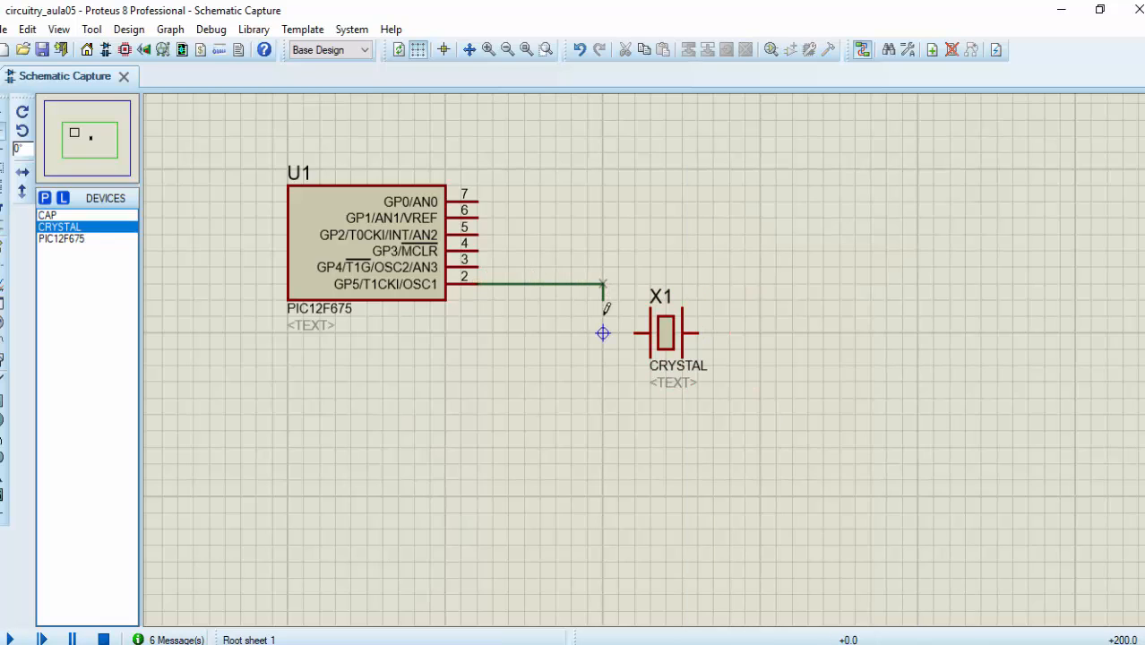
{"action": "left_click", "coordinate": [639, 331]}
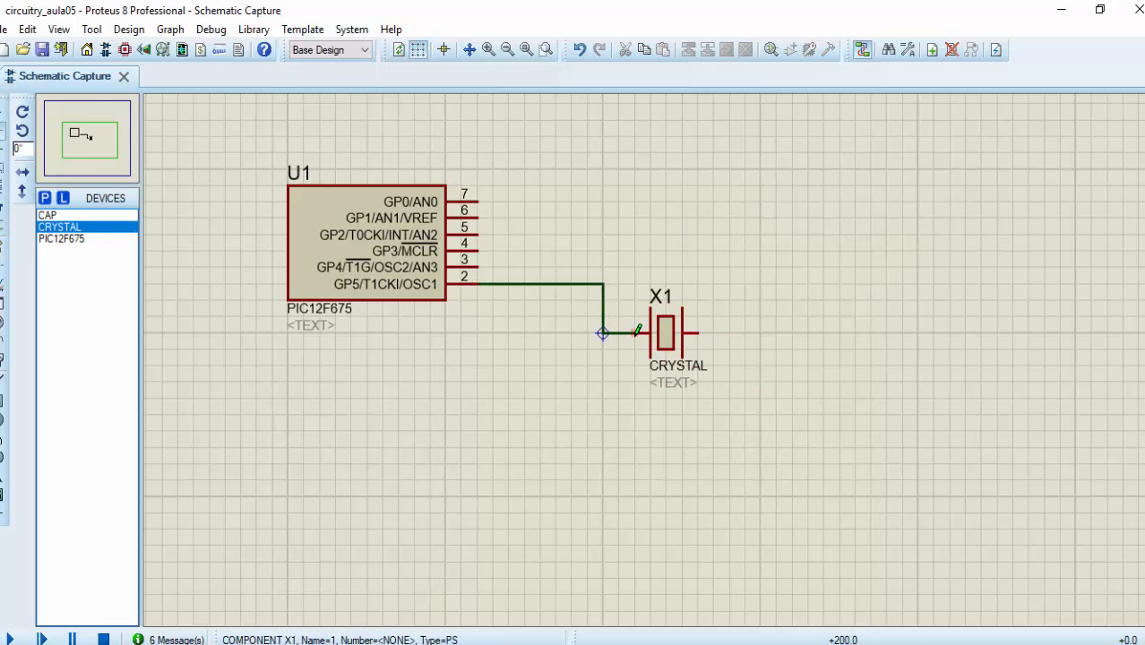
{"action": "left_click", "coordinate": [483, 267]}
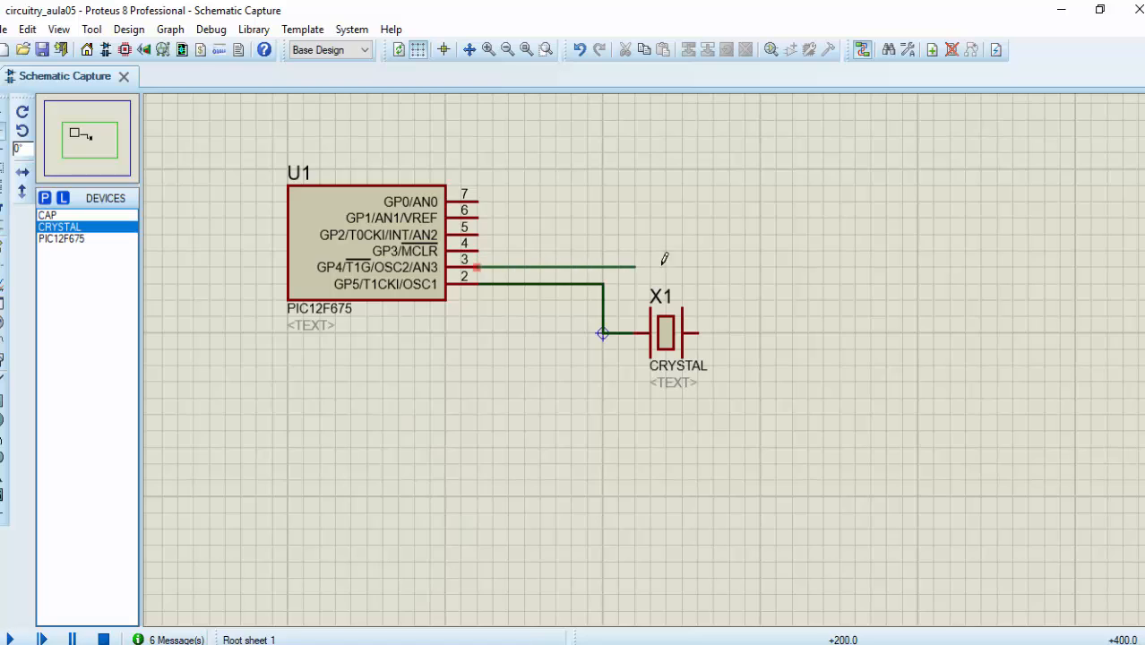
{"action": "left_click", "coordinate": [745, 268]}
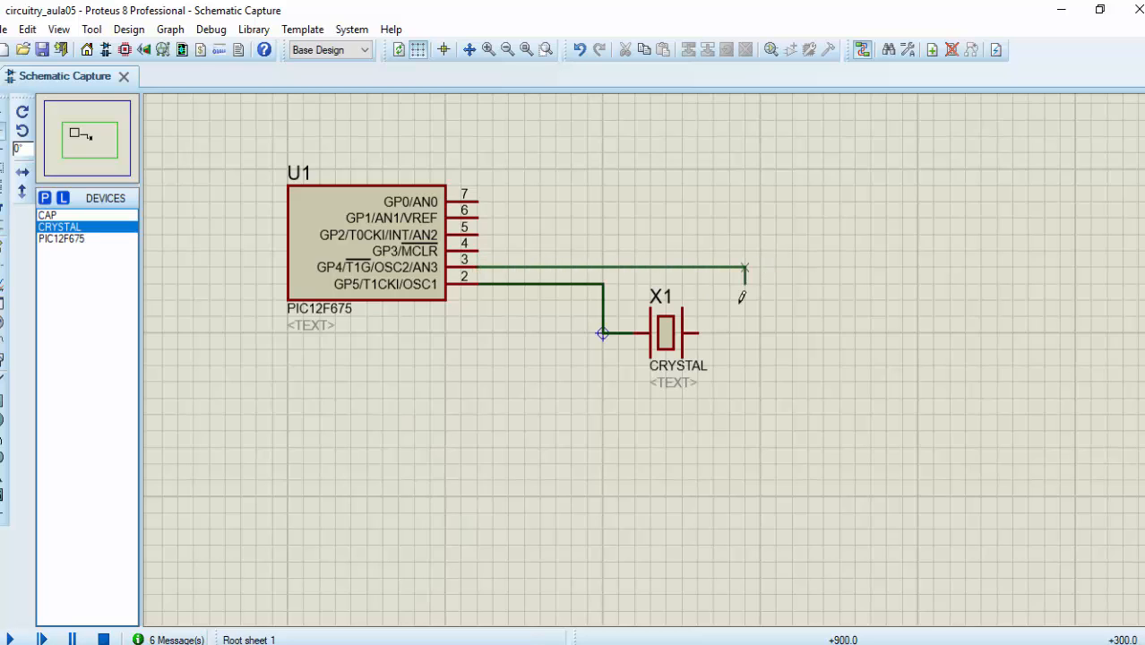
{"action": "left_click", "coordinate": [696, 332]}
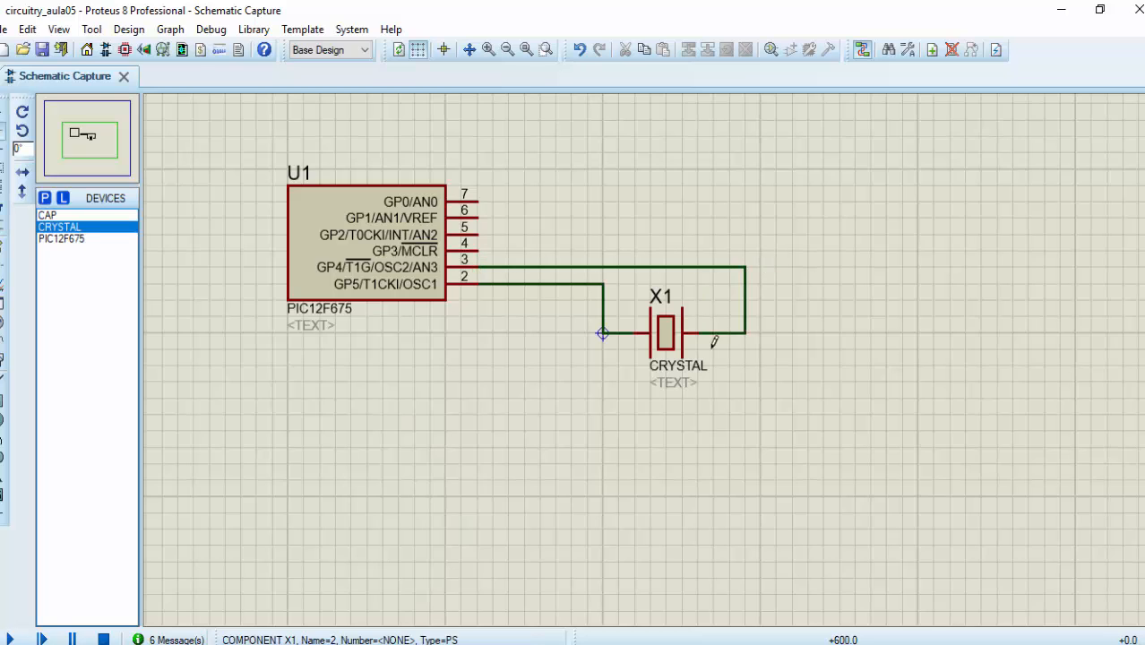
Place a CAP capacitor below the crystal's left node and rotate it anti-clockwise to stand vertically
{"action": "left_click", "coordinate": [47, 216]}
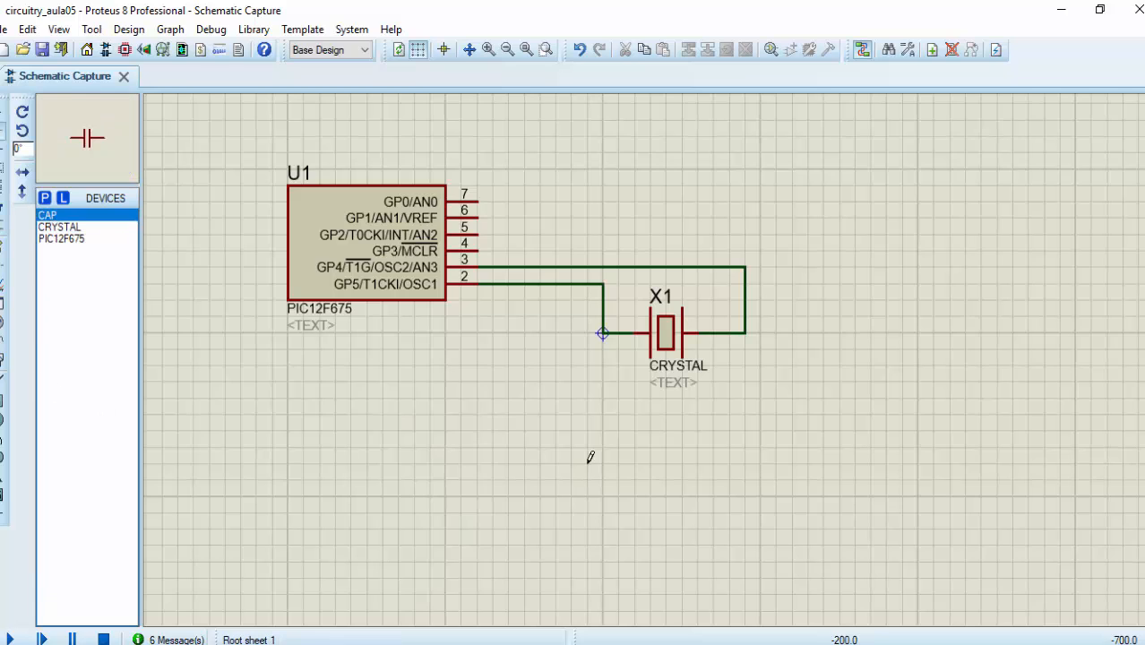
{"action": "left_click", "coordinate": [603, 412]}
{"action": "left_click", "coordinate": [605, 415]}
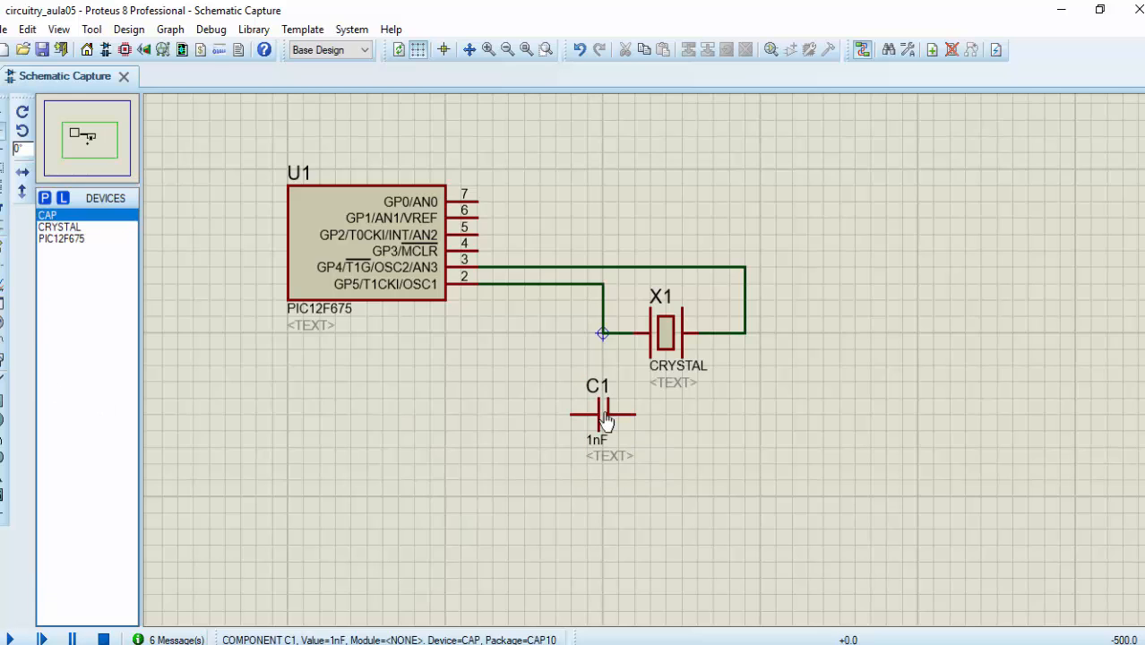
{"action": "right_click", "coordinate": [605, 415]}
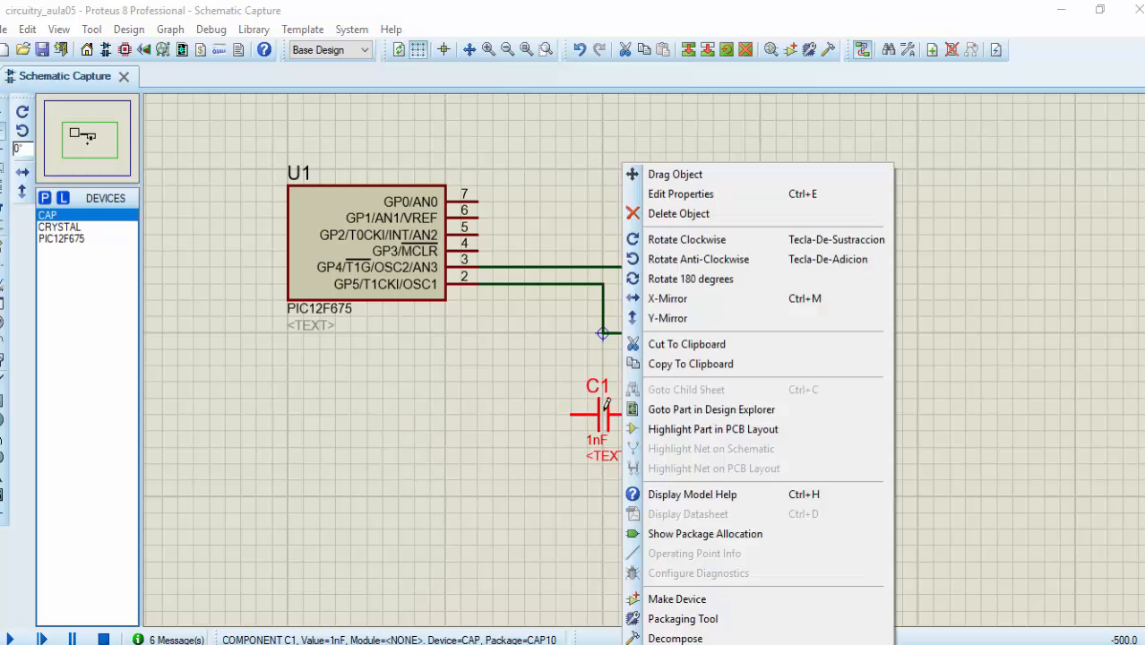
{"action": "left_click", "coordinate": [638, 257]}
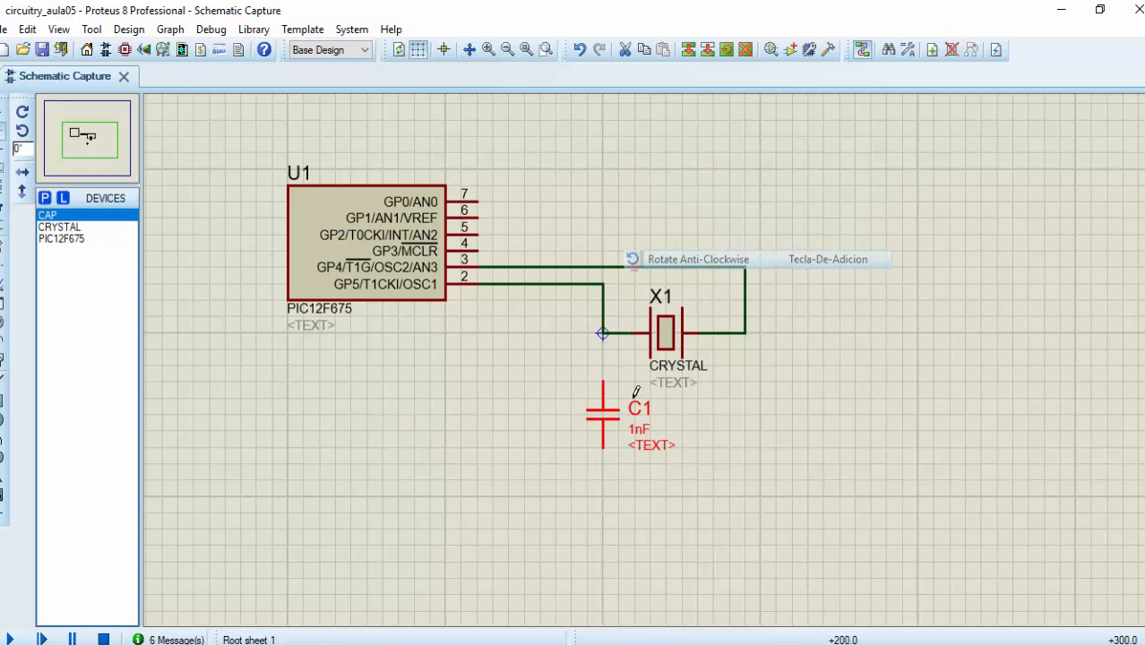
Place a second CAP below the crystal's right node, rotate it anti-clockwise and align it level with C1
{"action": "left_click", "coordinate": [749, 408]}
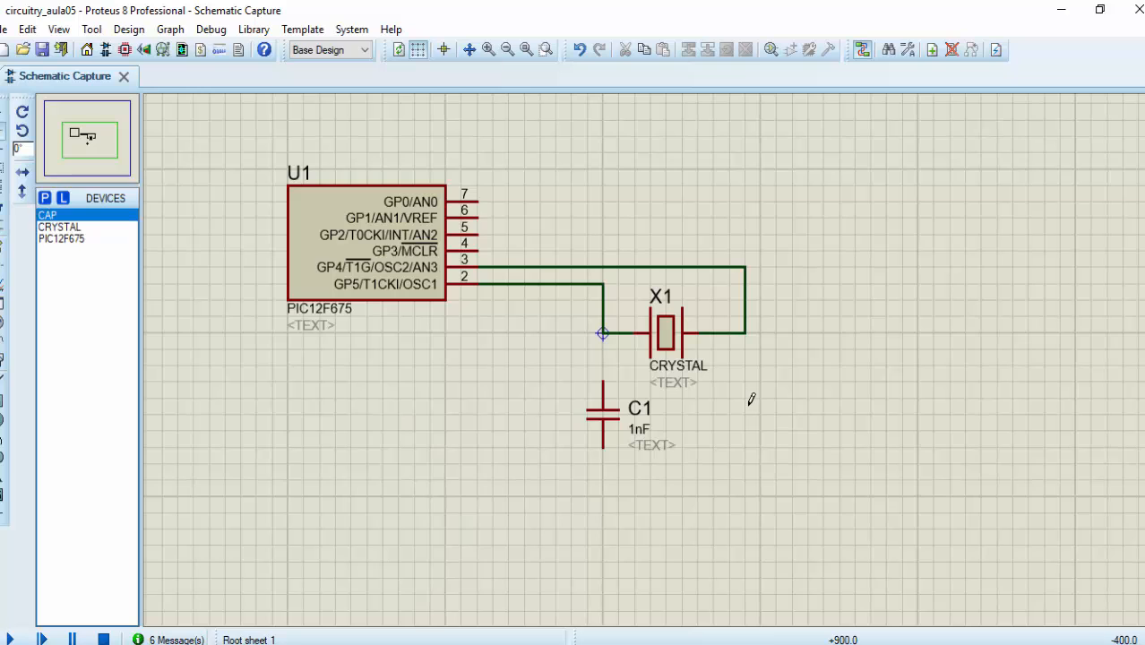
{"action": "left_click", "coordinate": [751, 399]}
{"action": "left_click", "coordinate": [752, 399]}
{"action": "right_click", "coordinate": [751, 399]}
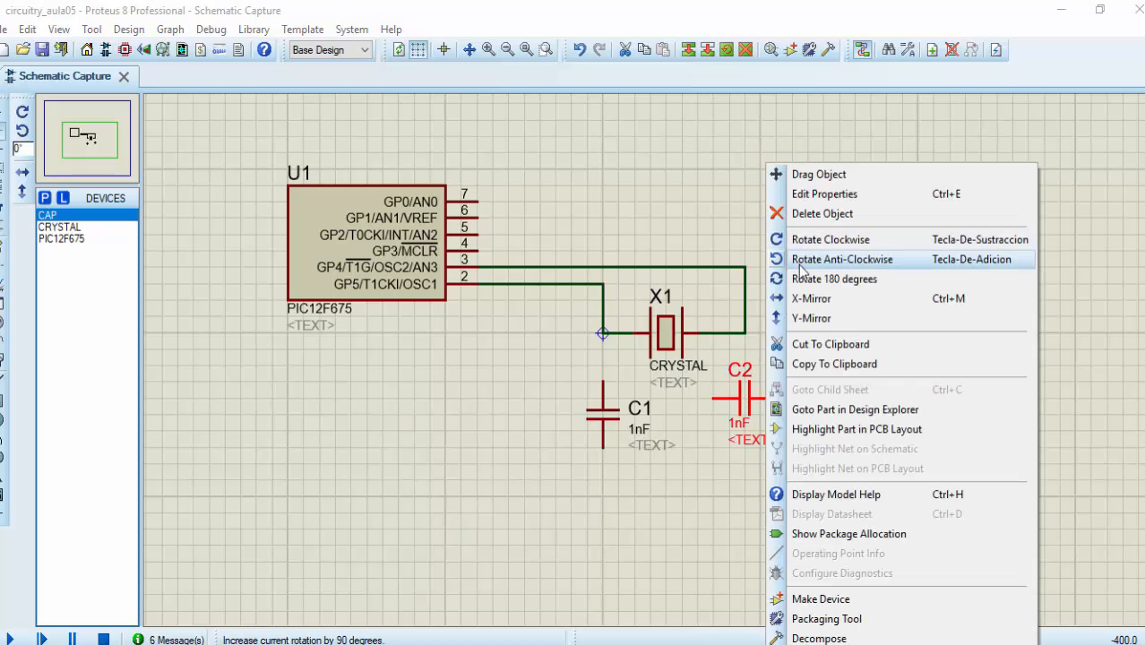
{"action": "left_click", "coordinate": [803, 260]}
{"action": "mouse_move", "coordinate": [747, 406]}
{"action": "left_mouse_down"}
{"action": "mouse_move", "coordinate": [732, 439]}
{"action": "mouse_move", "coordinate": [747, 422]}
{"action": "left_mouse_up"}
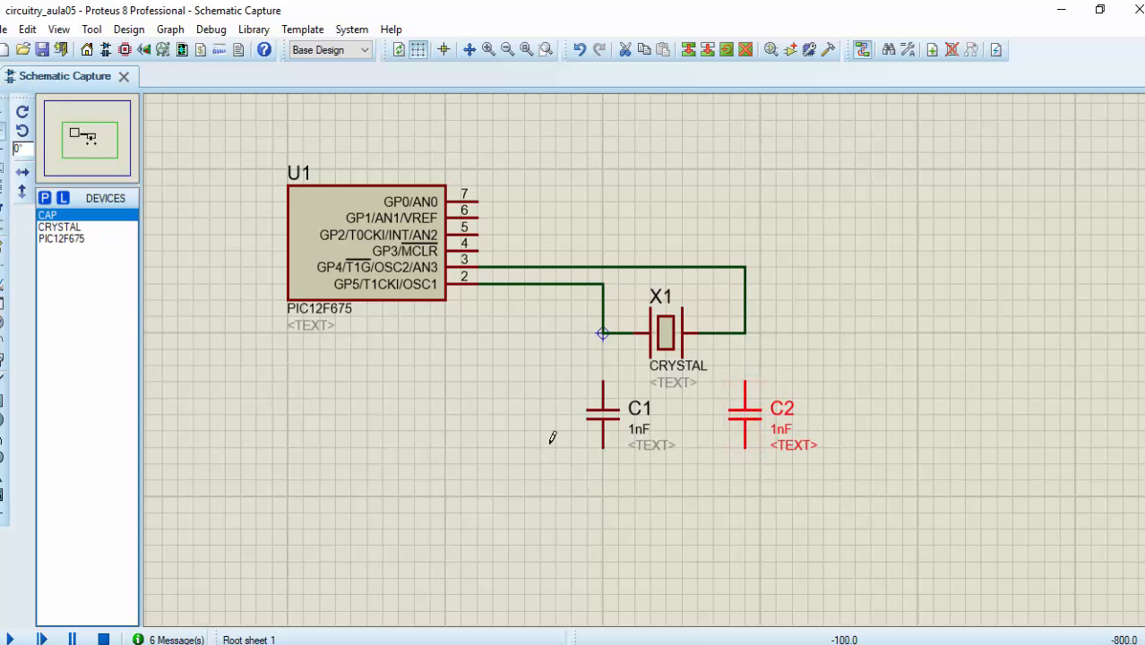
Place a GROUND terminal directly below each of the two capacitors
{"action": "left_click", "coordinate": [3, 258]}
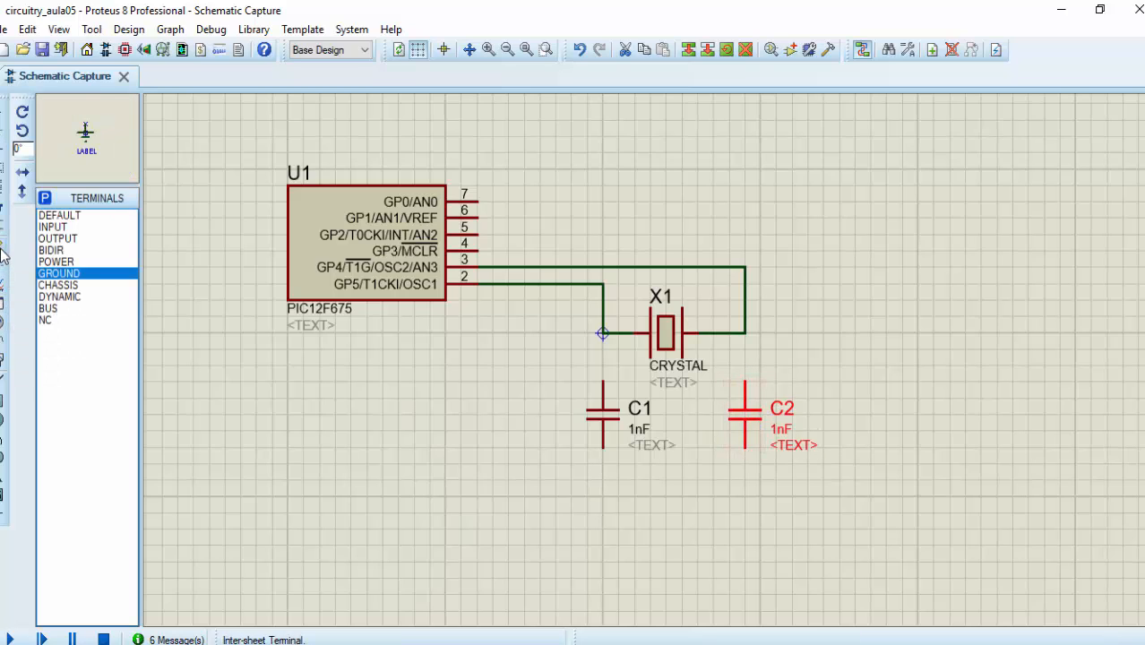
{"action": "left_click", "coordinate": [603, 517]}
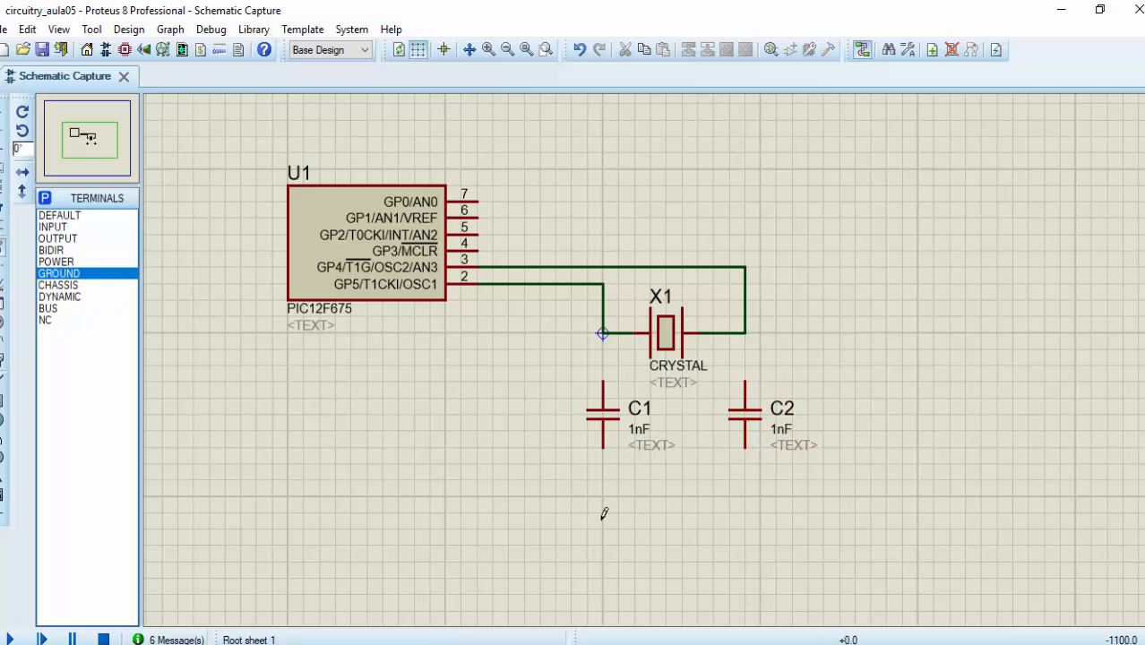
{"action": "left_click", "coordinate": [604, 517]}
{"action": "left_click", "coordinate": [744, 517]}
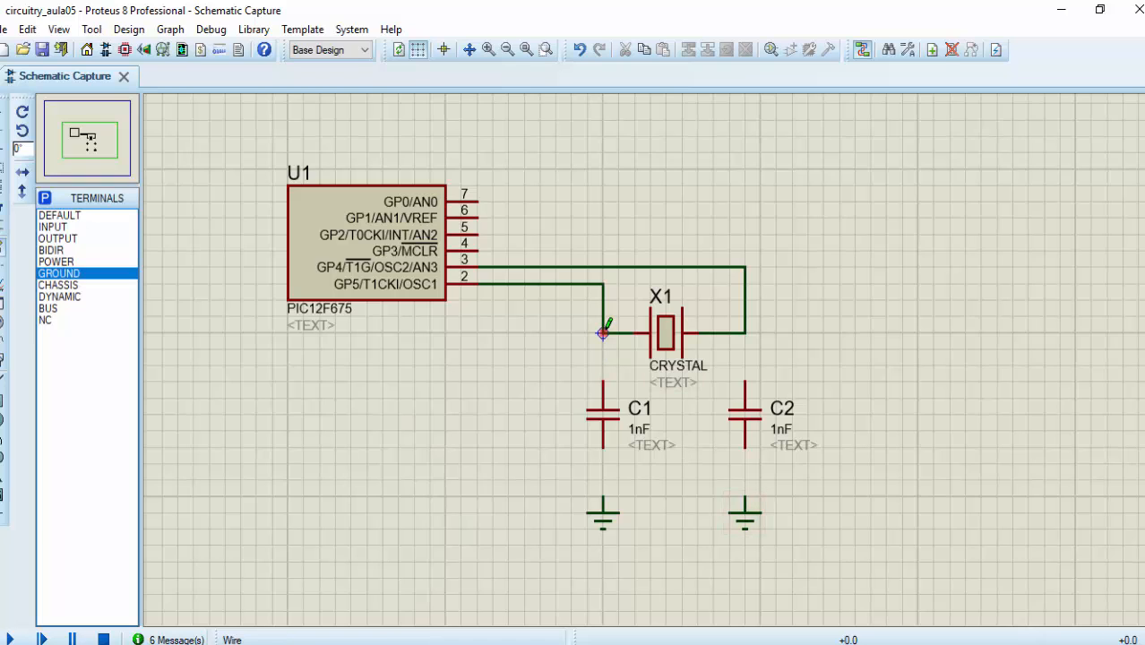
Wire C1 and C2 between the crystal's left and right nodes and the ground terminals below them
{"action": "left_click", "coordinate": [603, 334]}
{"action": "left_click", "coordinate": [603, 383]}
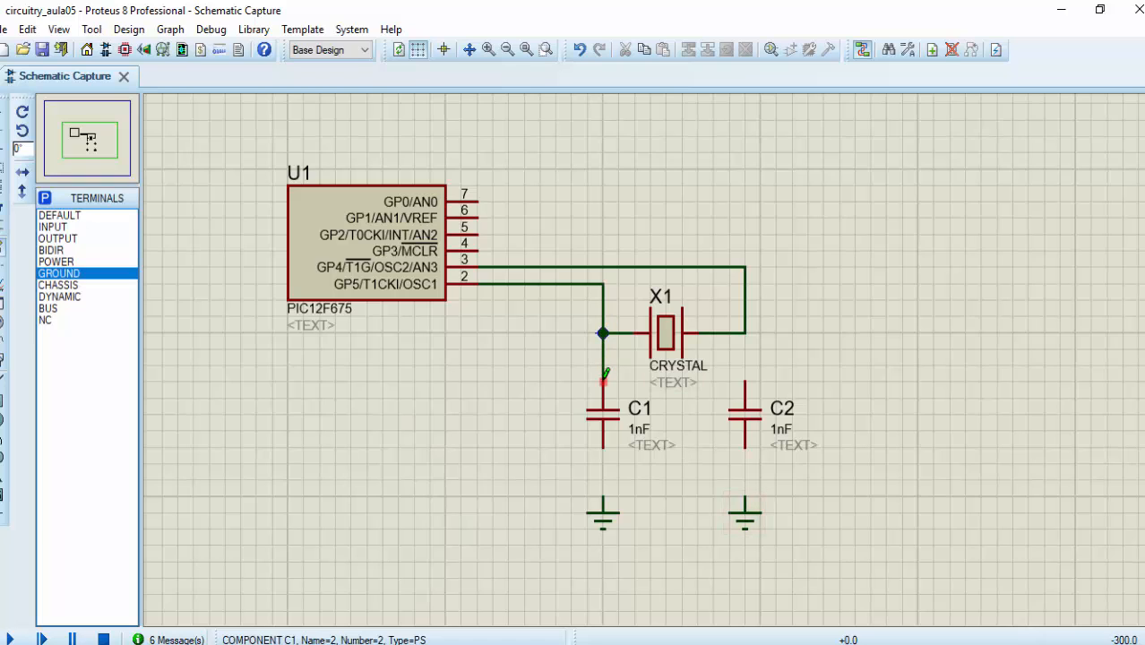
{"action": "left_click", "coordinate": [603, 448]}
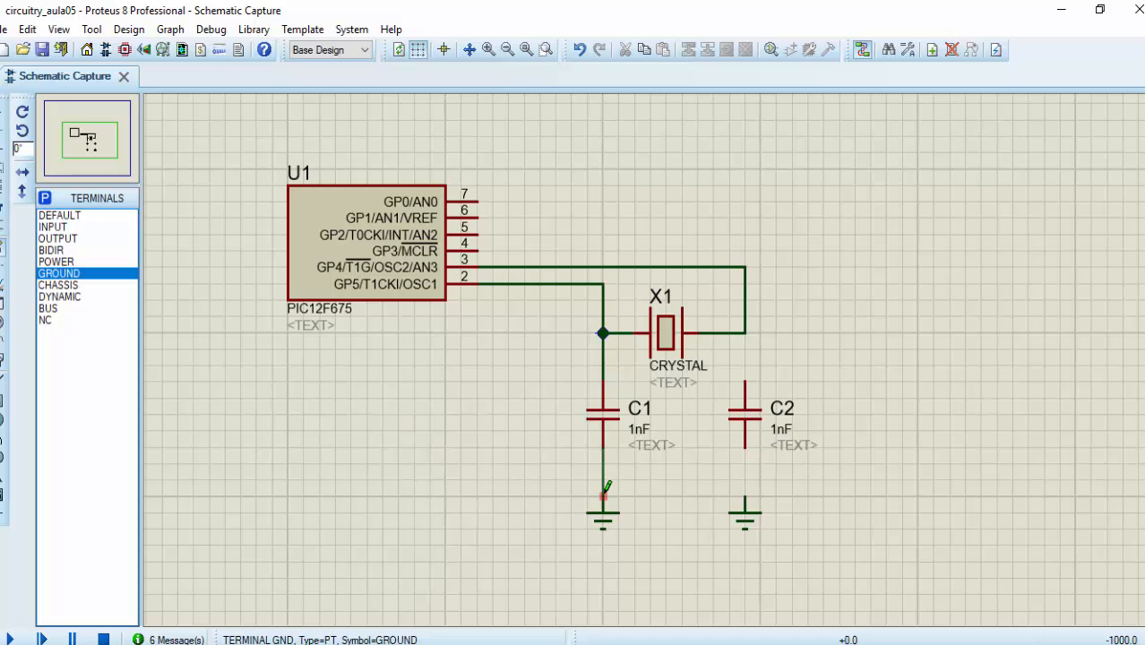
{"action": "left_click", "coordinate": [603, 499]}
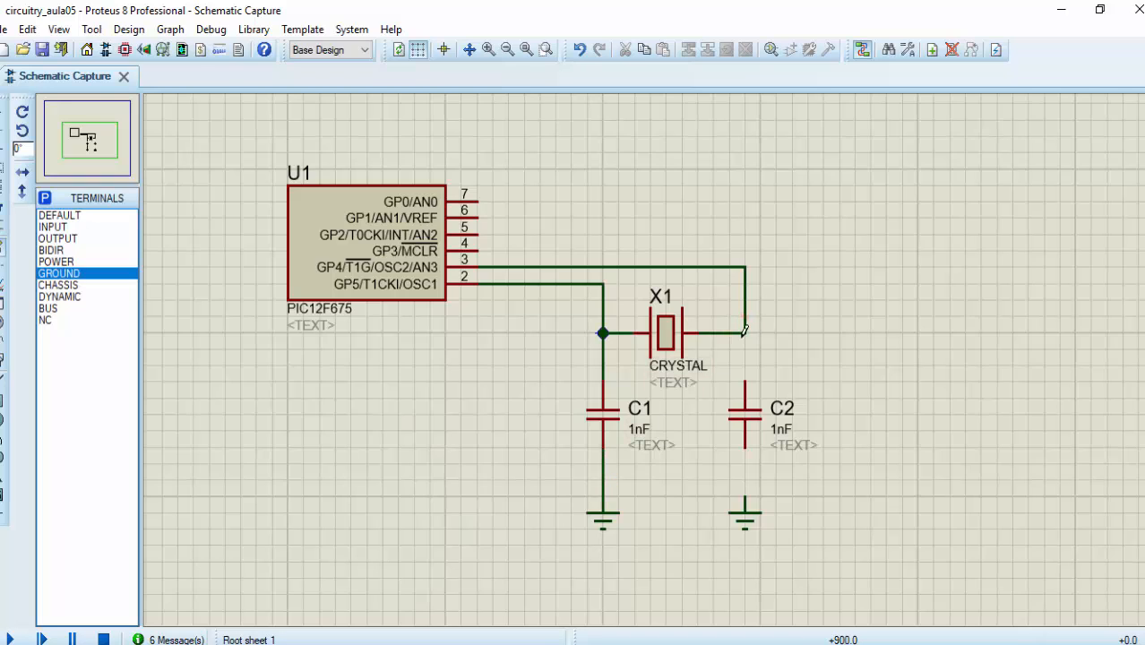
{"action": "left_click", "coordinate": [745, 333]}
{"action": "left_click", "coordinate": [745, 383]}
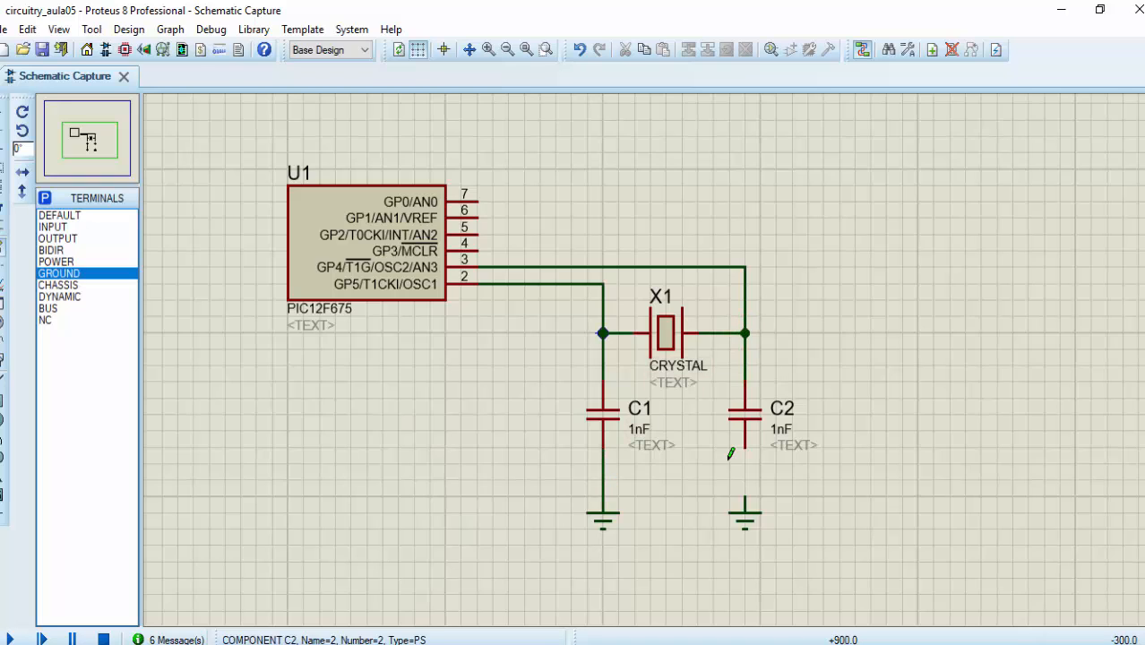
{"action": "left_click", "coordinate": [745, 449]}
{"action": "left_click", "coordinate": [744, 498]}
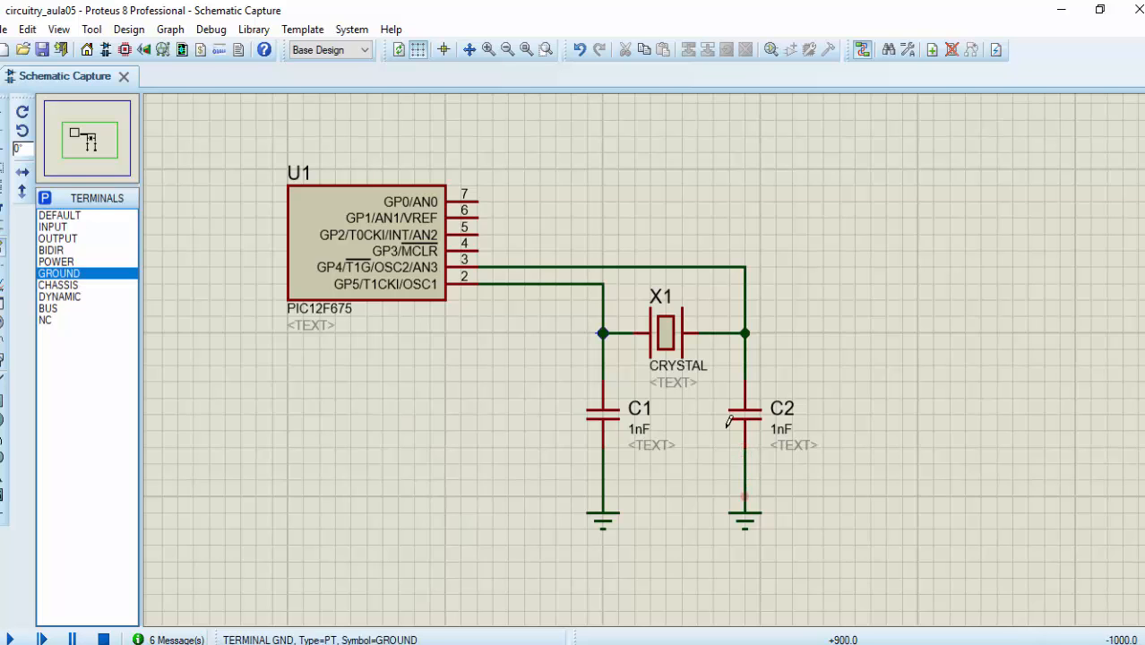
Set the frequency of crystal X1 to 16MHz
{"action": "double_click", "coordinate": [665, 333]}
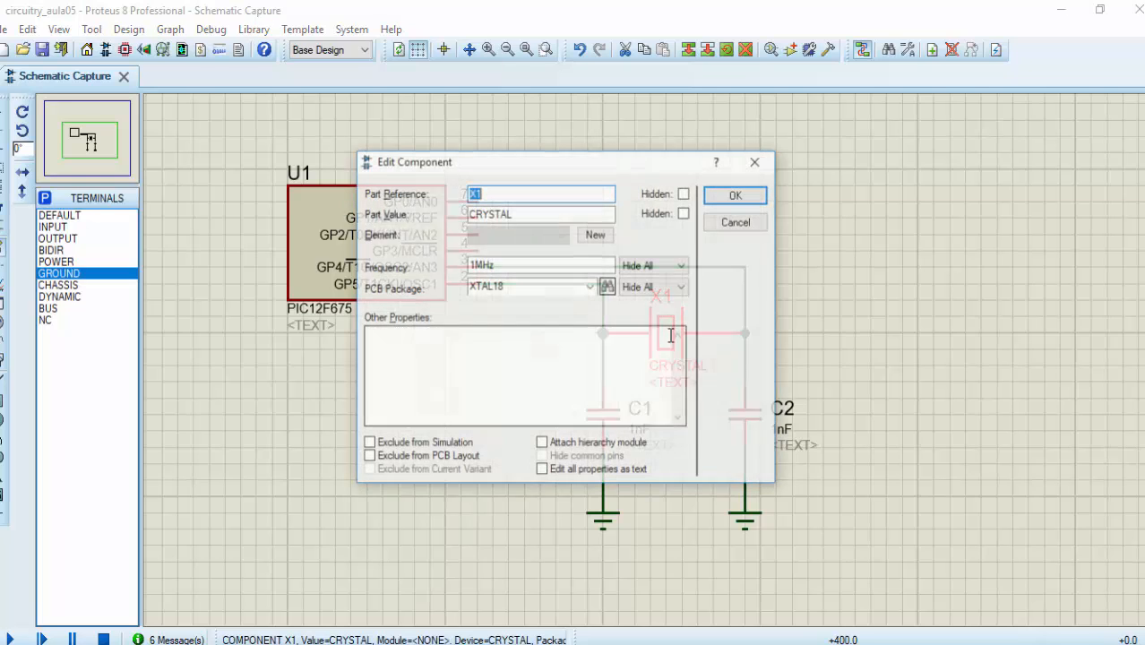
{"action": "left_click", "coordinate": [474, 265]}
{"action": "type", "text": "6"}
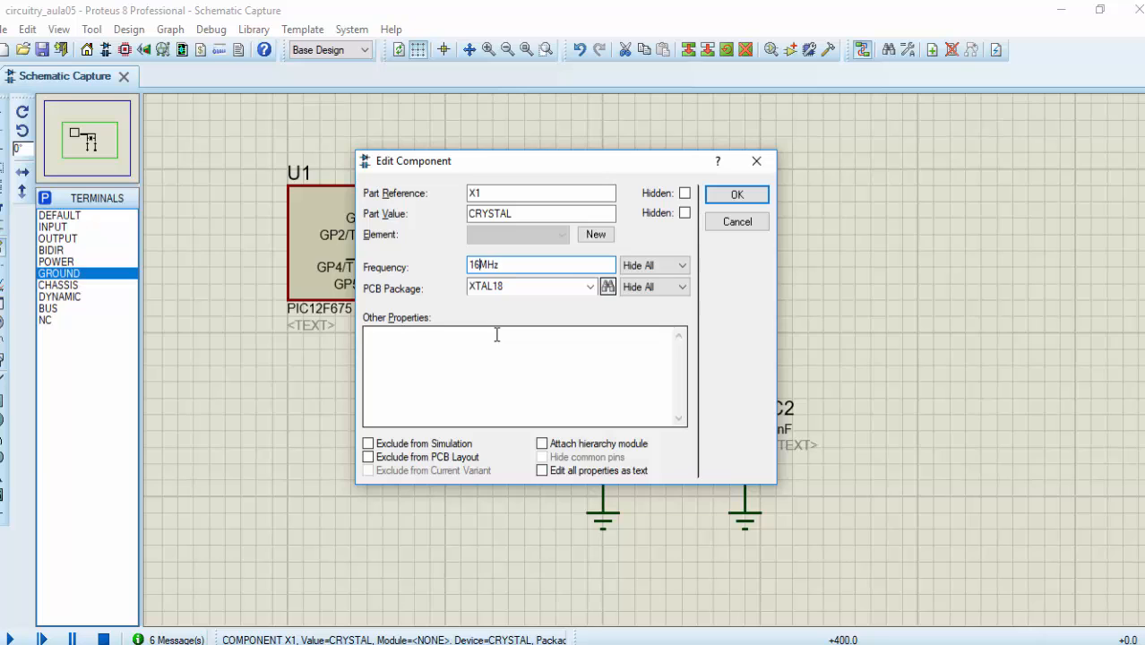
{"action": "left_click", "coordinate": [736, 196]}
Set the capacitance of both C1 and C2 to 22pF
{"action": "left_click", "coordinate": [617, 437]}
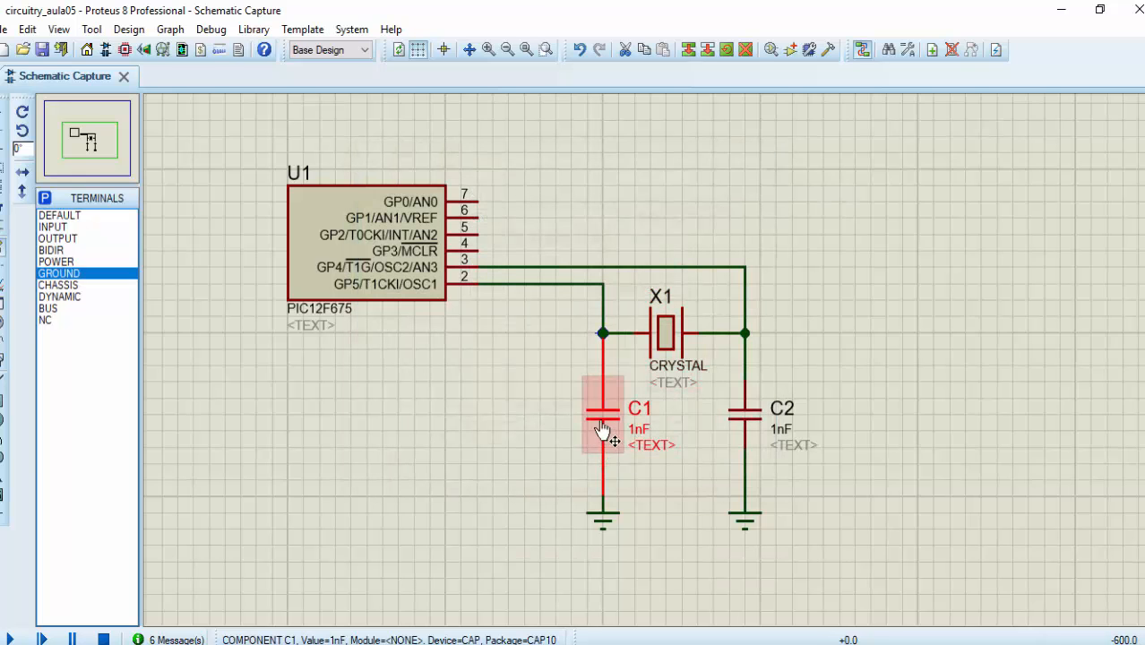
{"action": "double_click", "coordinate": [604, 394]}
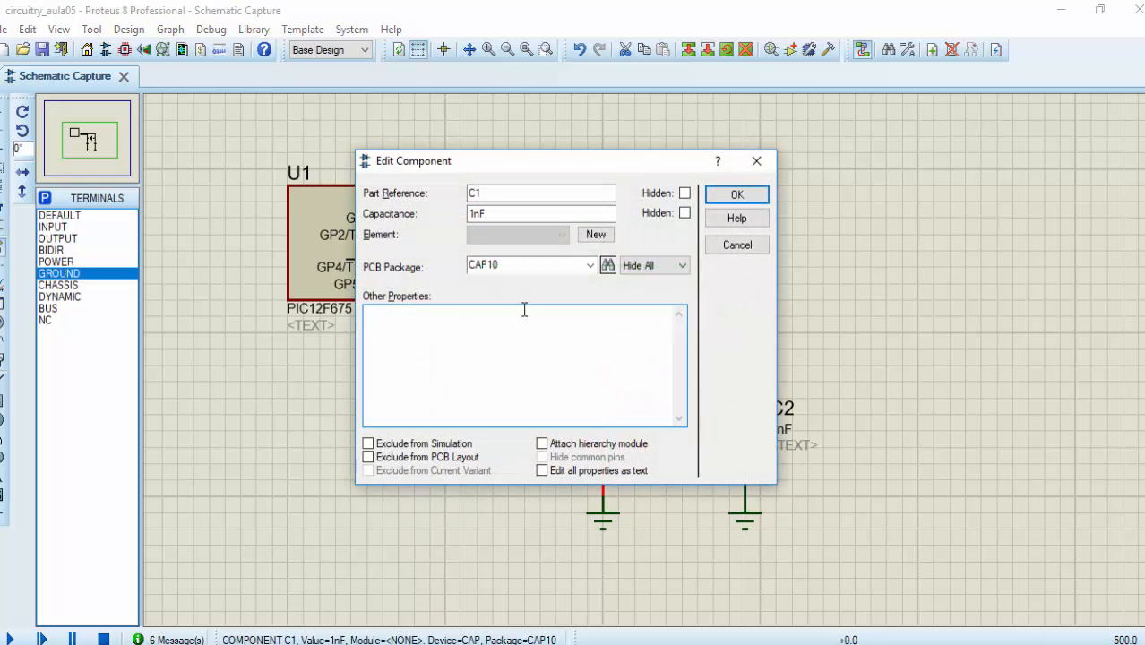
{"action": "left_click", "coordinate": [514, 213]}
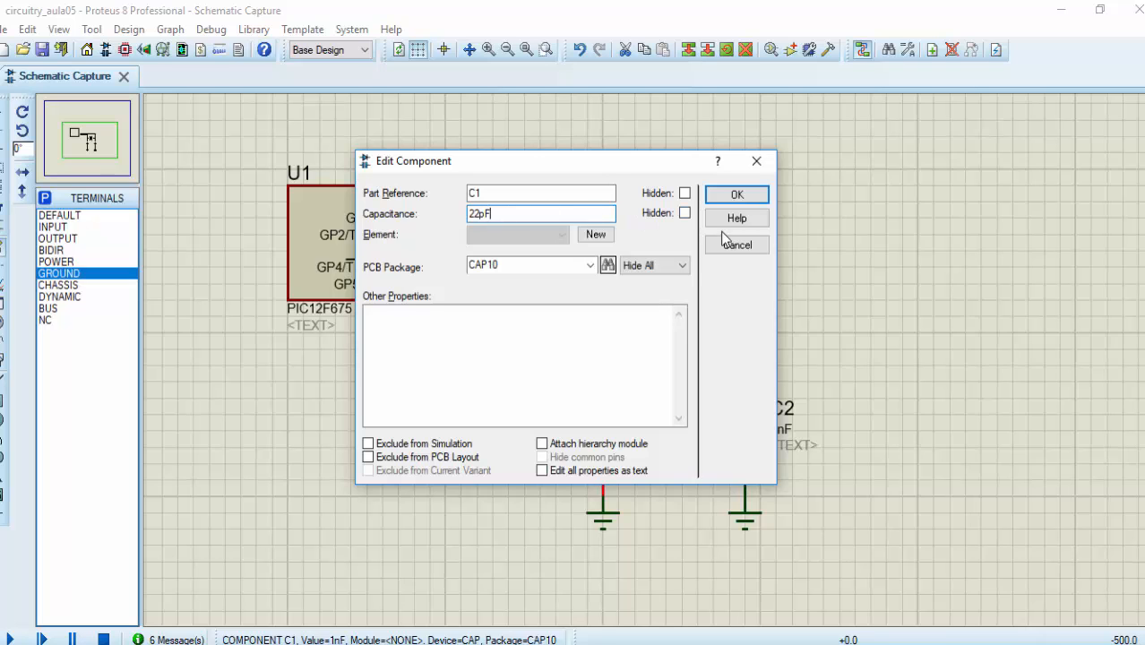
{"action": "left_click", "coordinate": [736, 195]}
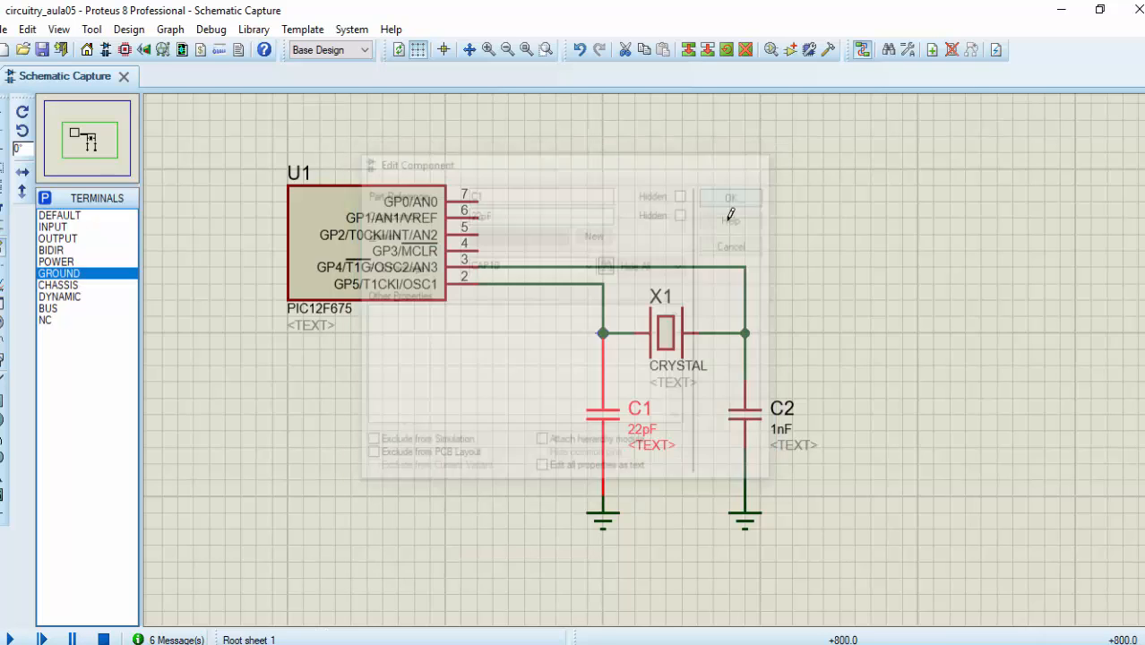
{"action": "double_click", "coordinate": [737, 431]}
{"action": "left_click_drag", "start_coordinate": [501, 213], "coordinate": [438, 214]}
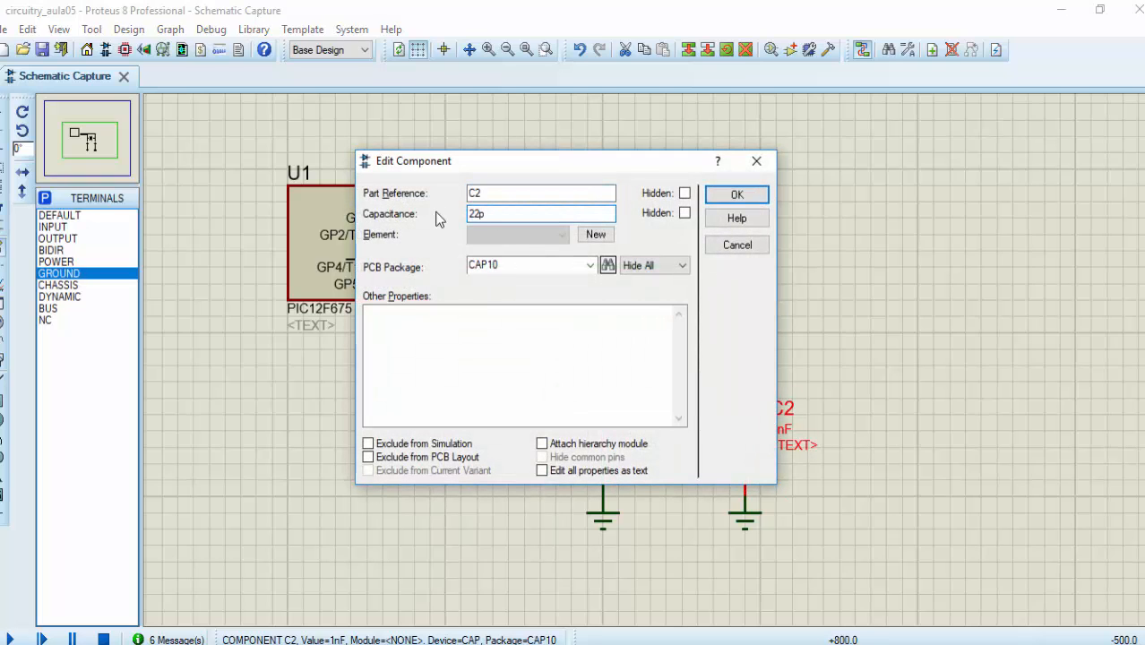
{"action": "type", "text": "22pF"}
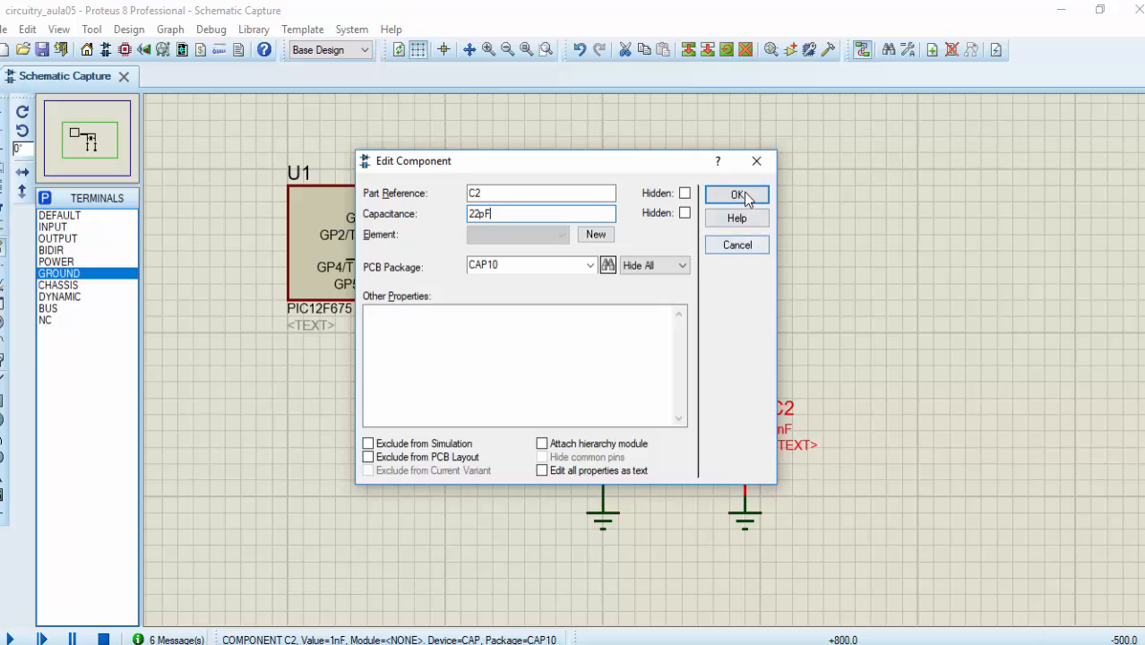
{"action": "left_click", "coordinate": [743, 193]}
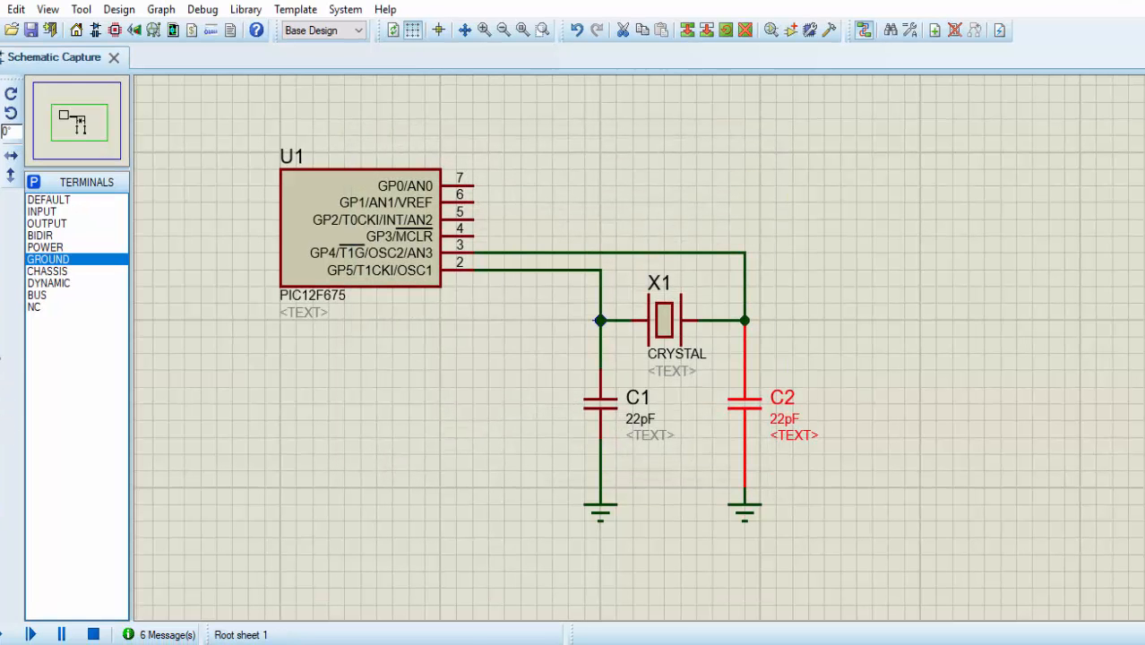
Place an OSCILLOSCOPE instrument to the upper right of the crystal and wire U1's pin 7 (GP0/AN0) to its channel A
{"action": "left_click", "coordinate": [0, 353]}
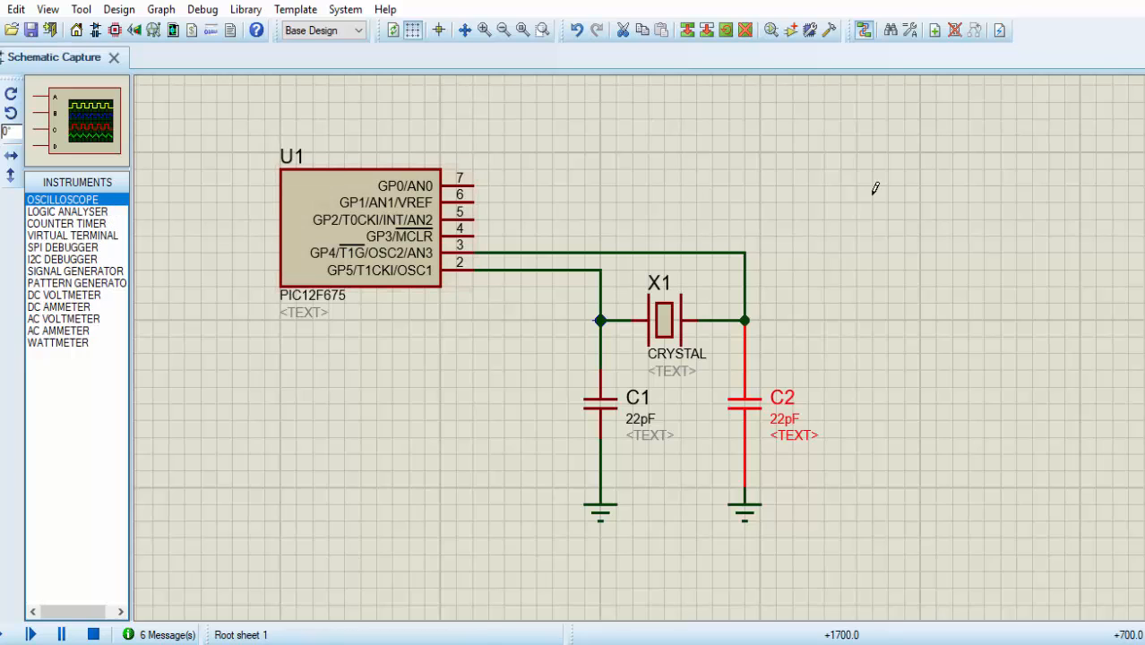
{"action": "left_click", "coordinate": [895, 168]}
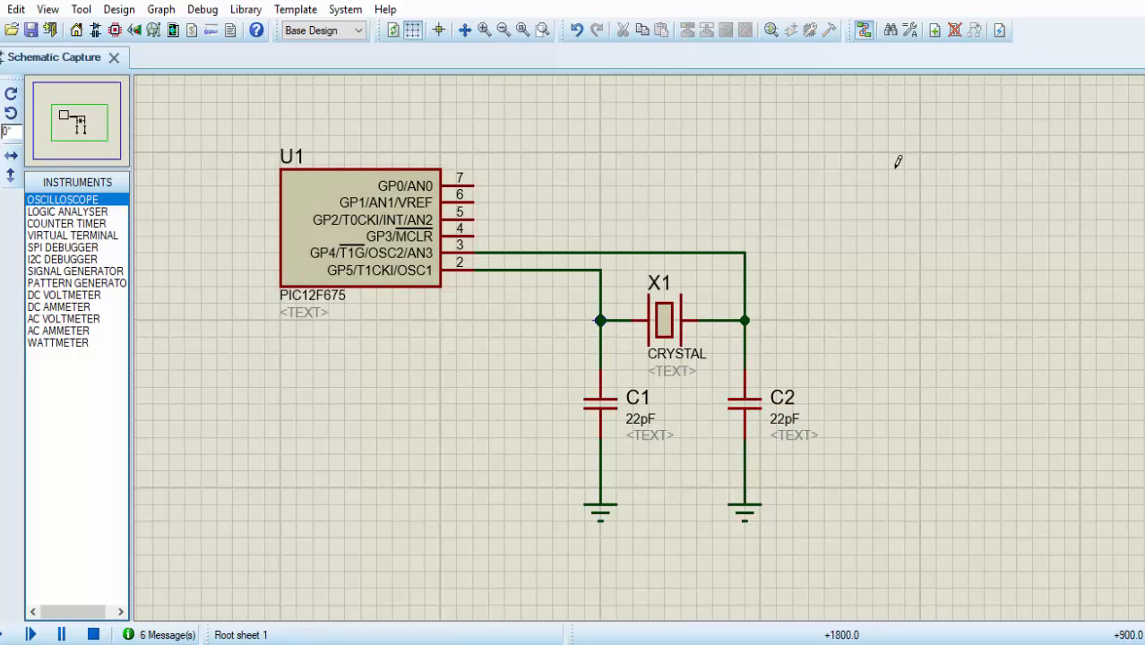
{"action": "left_click", "coordinate": [893, 162]}
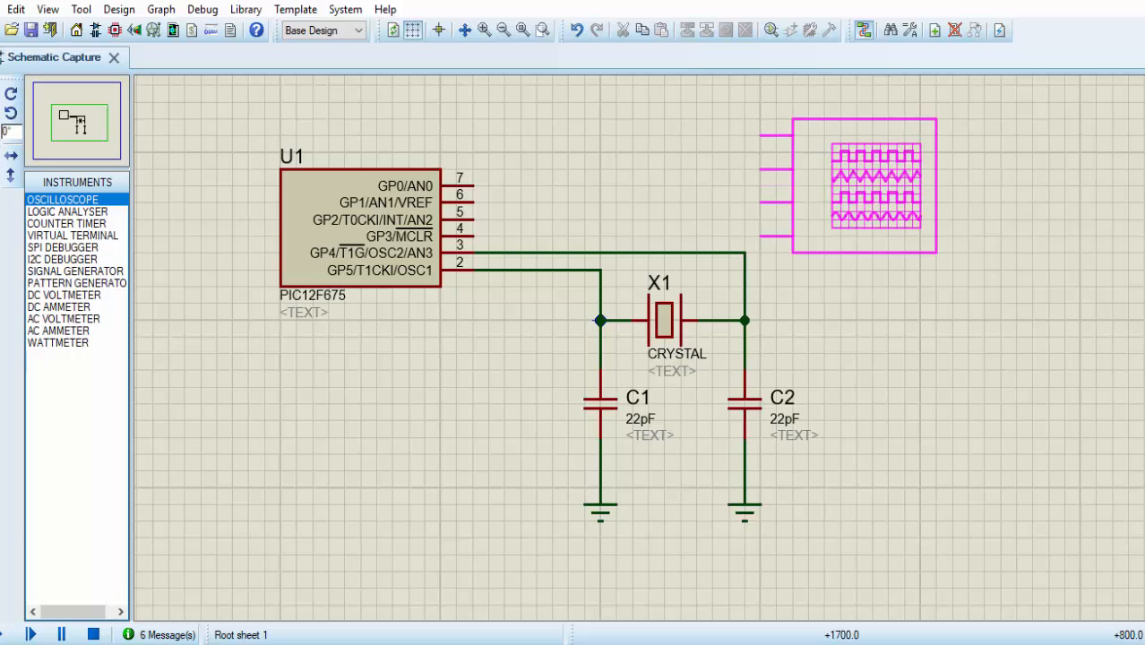
{"action": "left_click", "coordinate": [882, 190]}
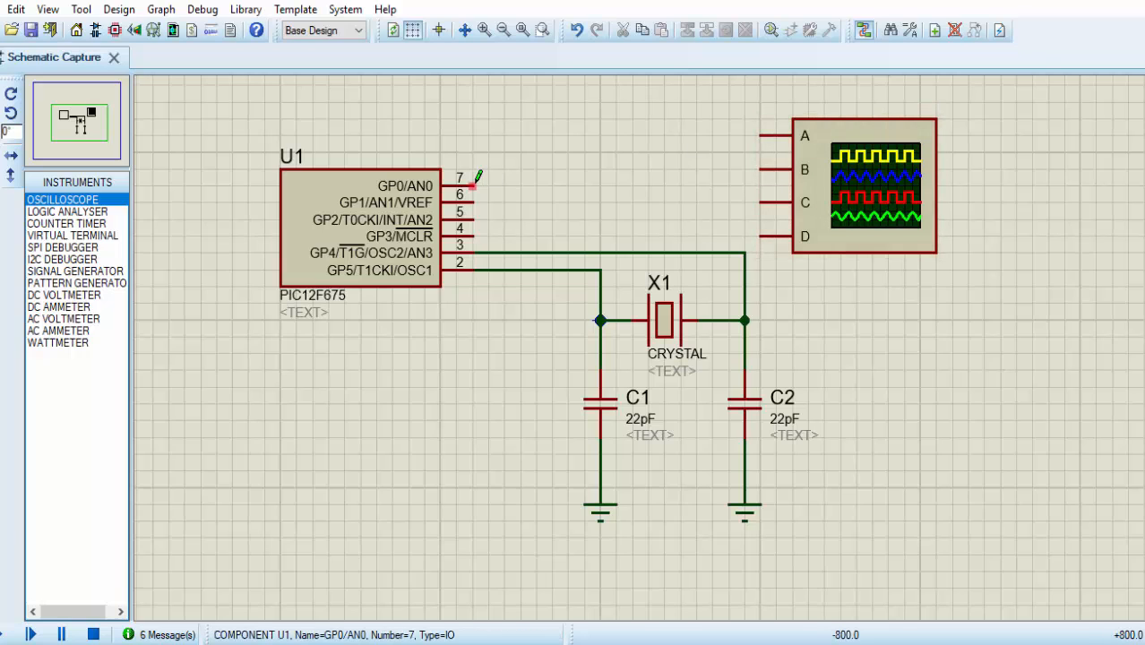
{"action": "left_click", "coordinate": [509, 179]}
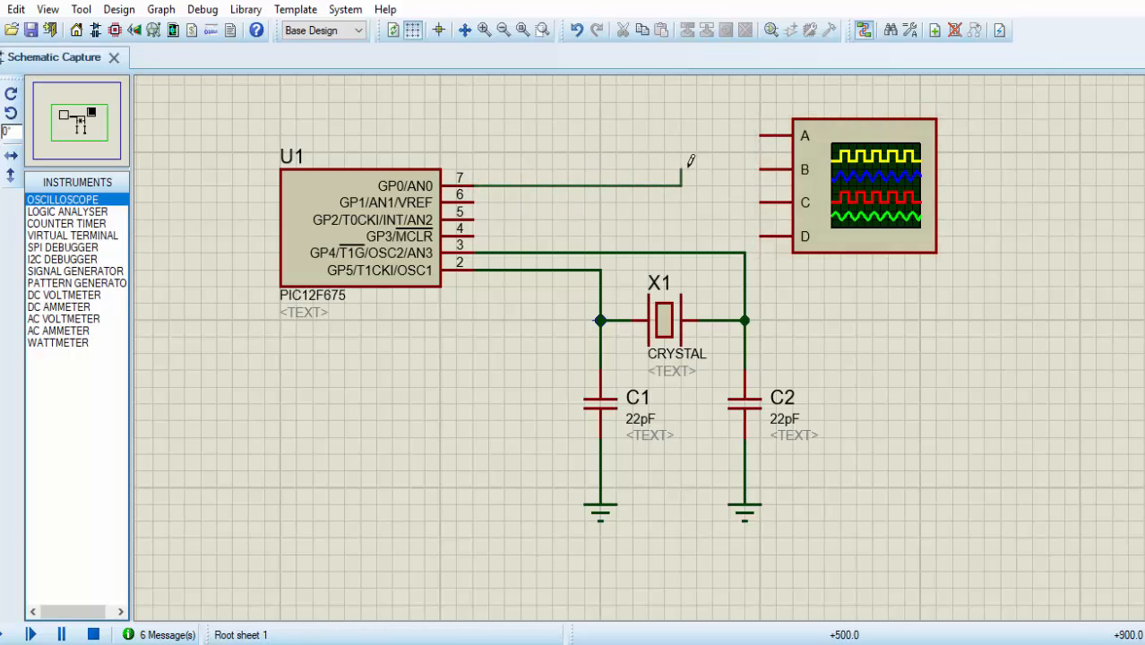
{"action": "left_click", "coordinate": [763, 134]}
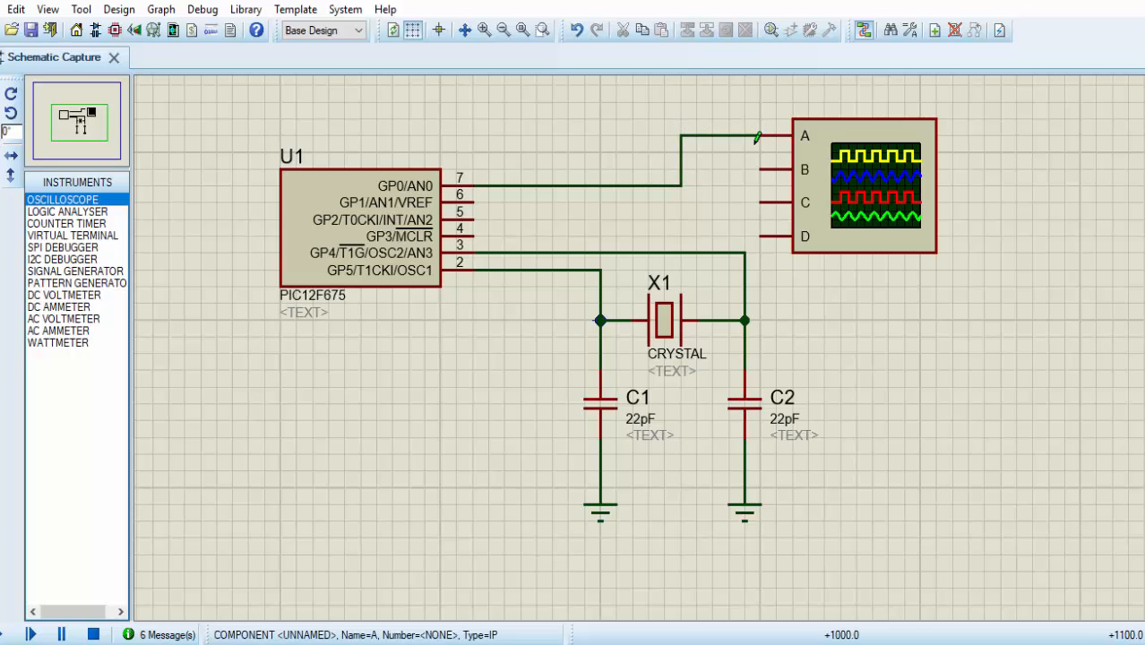
Wire U1's pin 6 (GP1/AN1/VREF) to the oscilloscope's channel B and check U1's processor clock frequency setting
{"action": "left_click", "coordinate": [484, 202]}
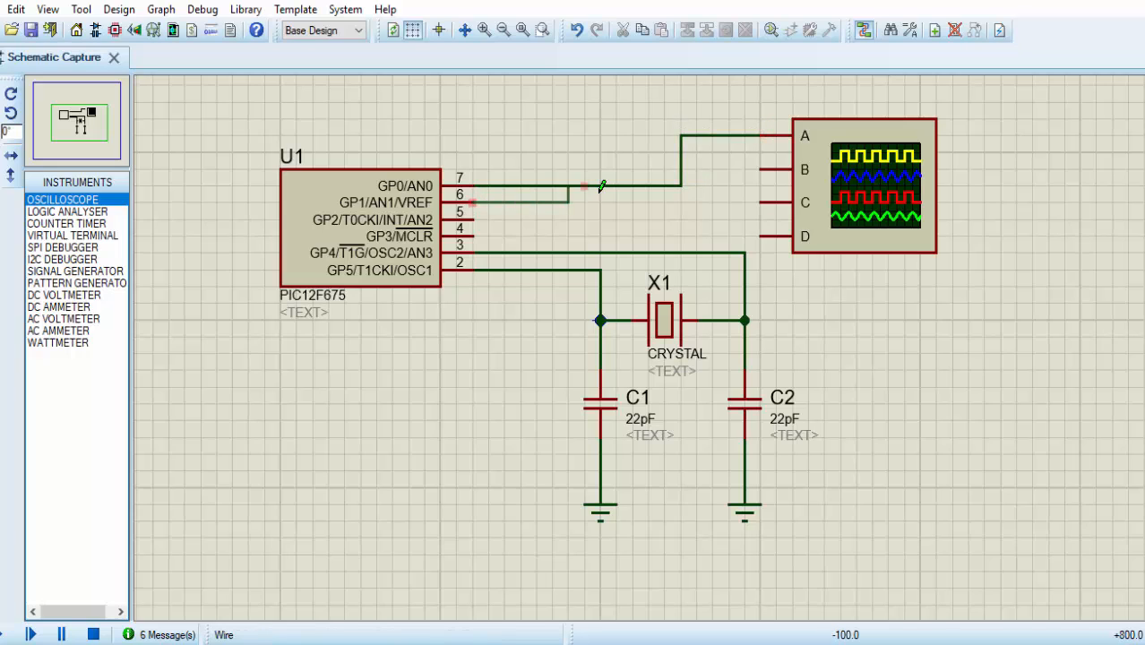
{"action": "left_click", "coordinate": [750, 170]}
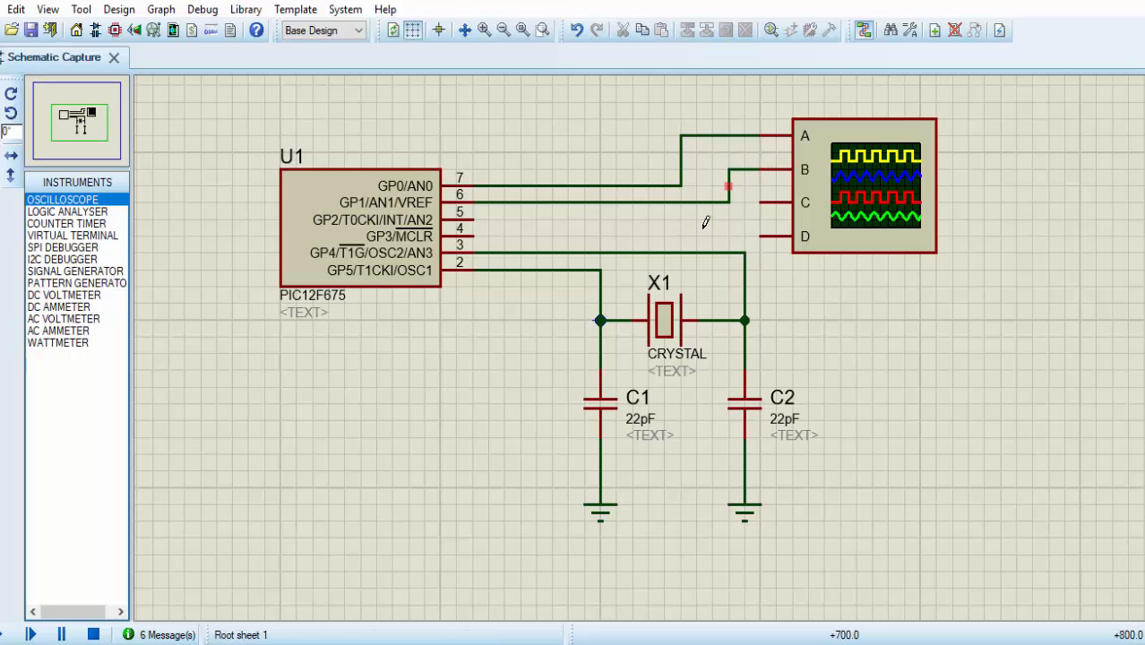
{"action": "double_click", "coordinate": [312, 210]}
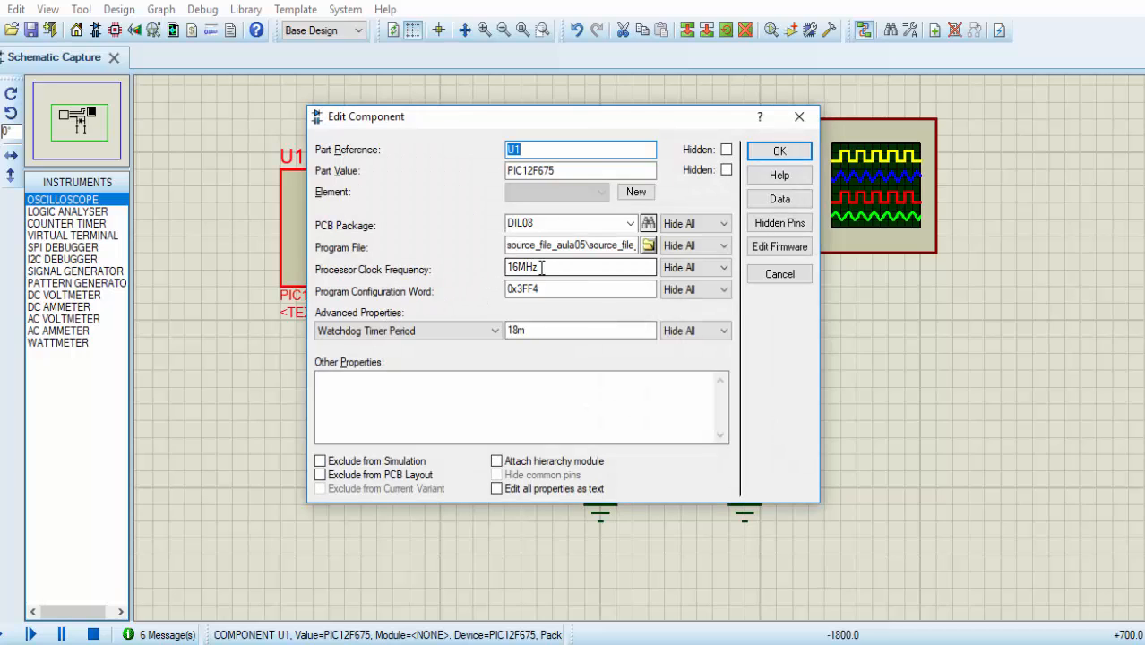
{"action": "left_click_drag", "start_coordinate": [548, 267], "coordinate": [504, 267]}
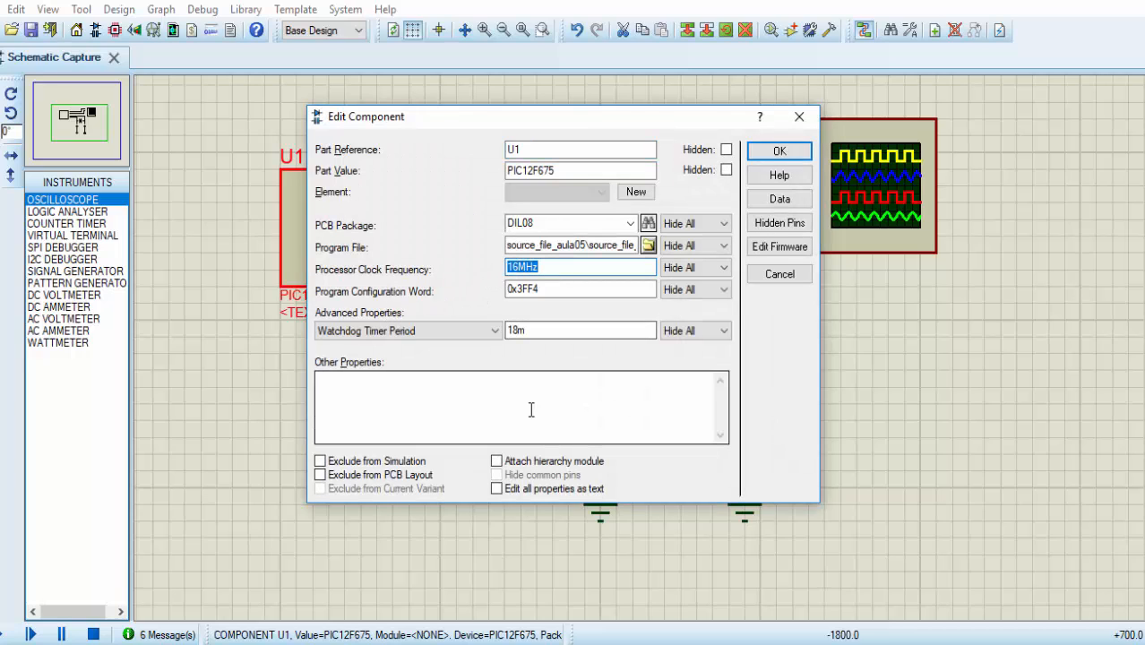
{"action": "left_click", "coordinate": [760, 152]}
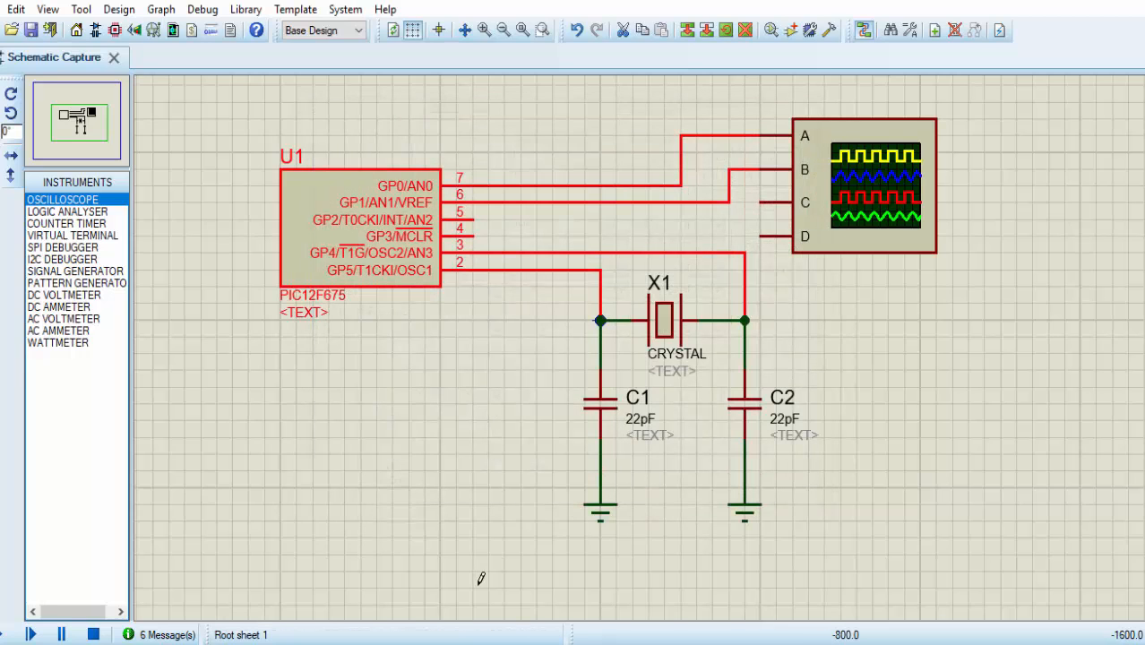
Switch to mikroC PRO for PIC and review the GPIO.F0 and GPIO.F1 toggling blocks with their delays in source_file_PIC005.c
{"action": "left_click", "coordinate": [475, 643]}
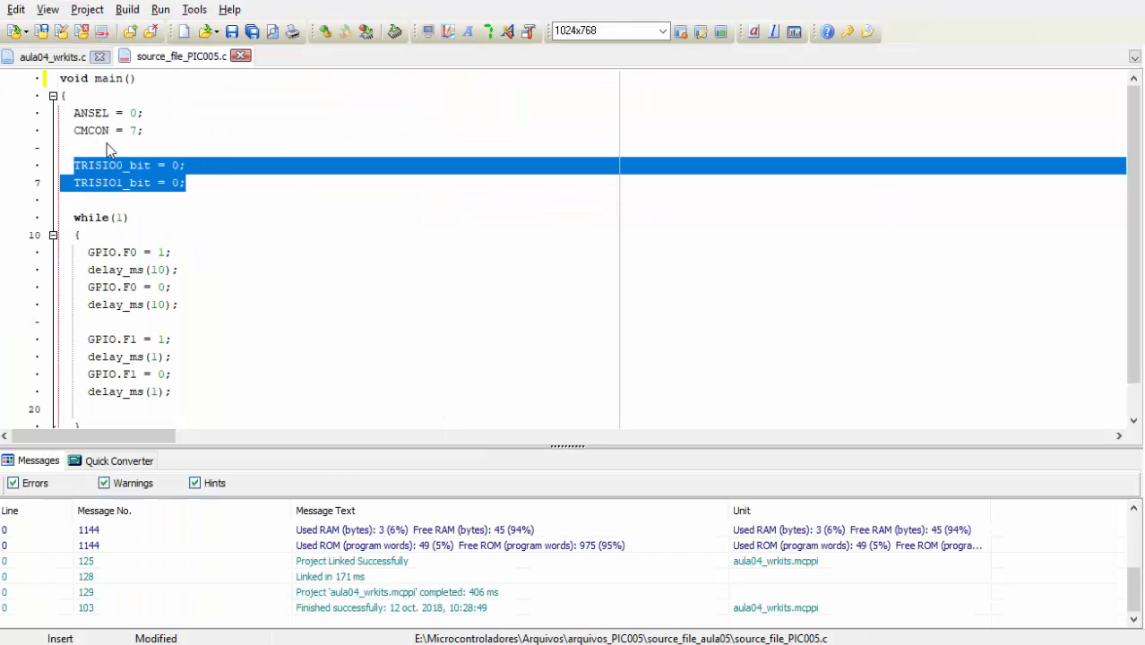
{"action": "left_click", "coordinate": [163, 148]}
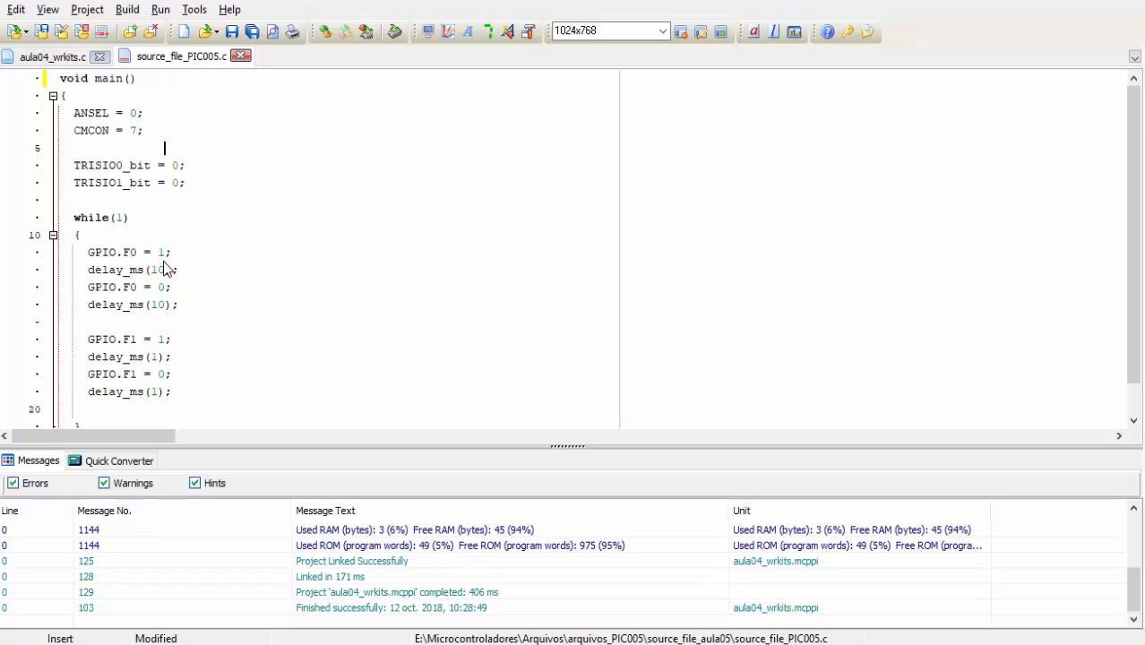
{"action": "scroll", "coordinate": [168, 270], "scroll_direction": "down", "scroll_amount": 1}
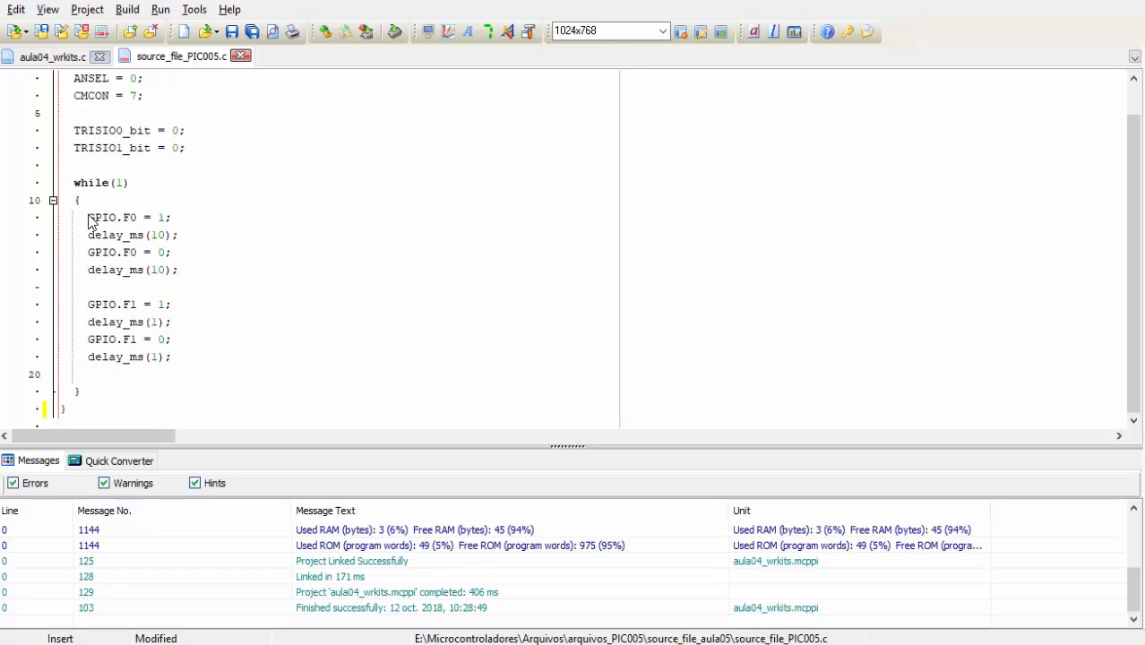
{"action": "left_click_drag", "start_coordinate": [93, 224], "coordinate": [199, 285]}
{"action": "left_click", "coordinate": [229, 289]}
{"action": "left_click_drag", "start_coordinate": [89, 222], "coordinate": [187, 280]}
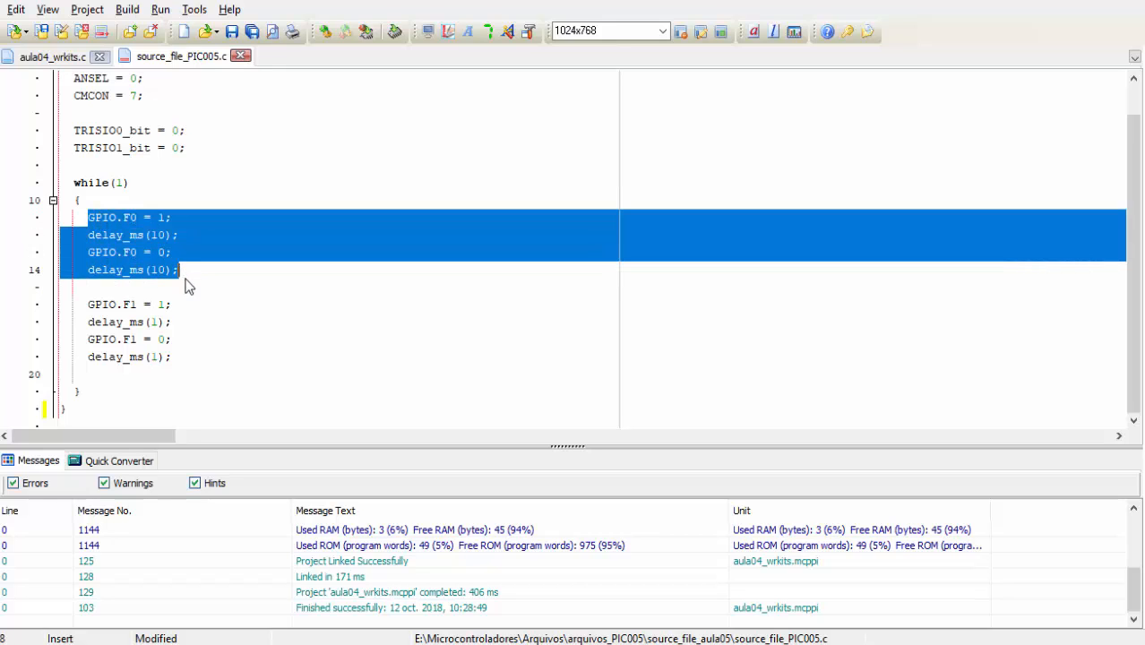
{"action": "left_click_drag", "start_coordinate": [92, 309], "coordinate": [188, 370]}
{"action": "left_click", "coordinate": [240, 363]}
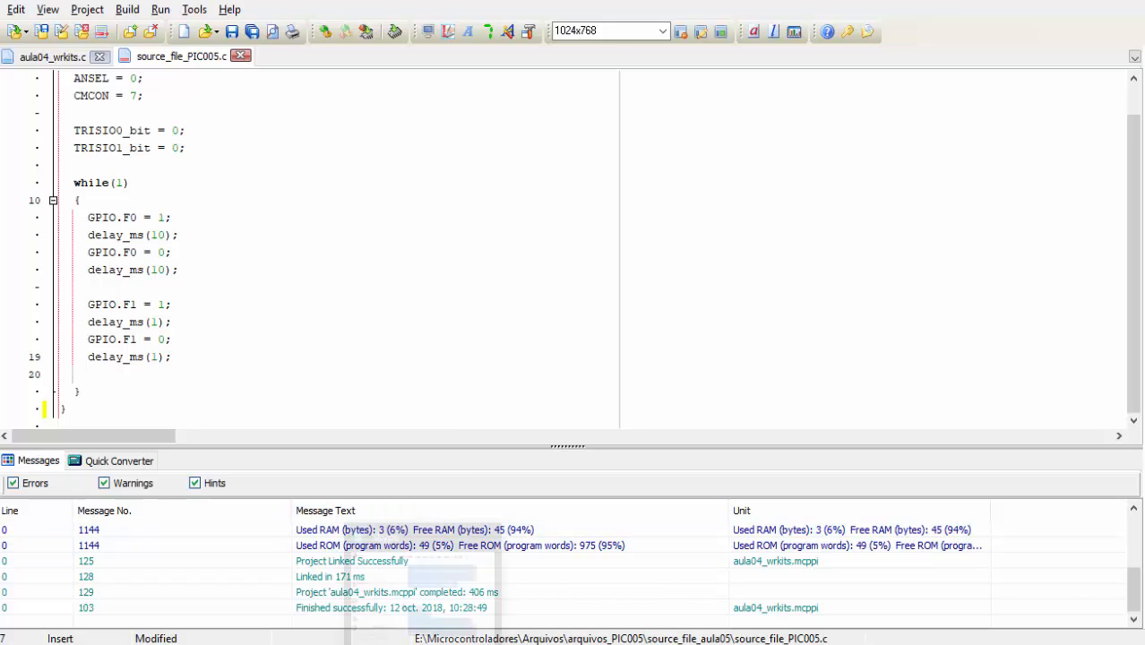
Switch to the Calculator, place it beside the code and clear its display
{"action": "left_click", "coordinate": [622, 644]}
{"action": "left_click_drag", "start_coordinate": [596, 104], "coordinate": [867, 164]}
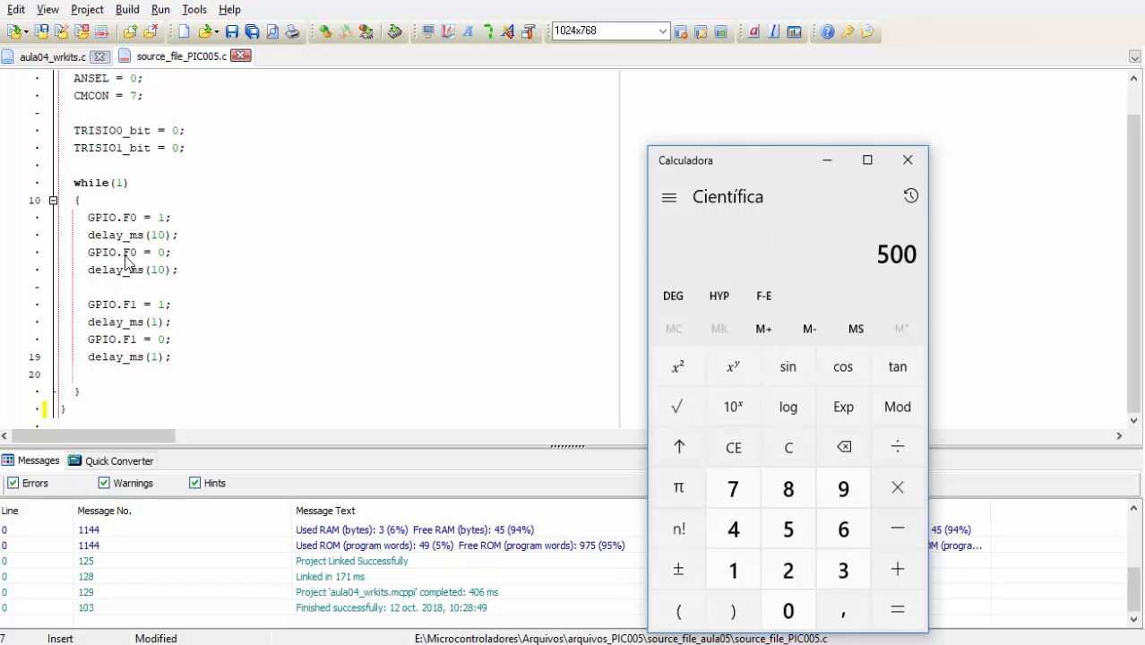
{"action": "left_click_drag", "start_coordinate": [762, 159], "coordinate": [518, 71]}
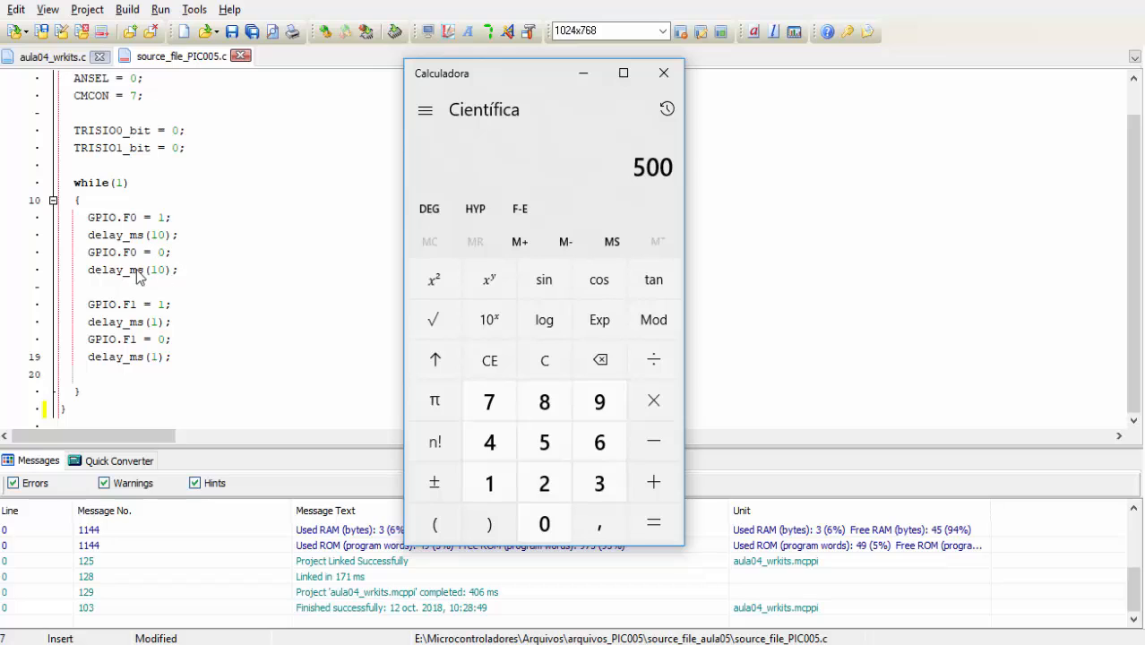
{"action": "left_click", "coordinate": [550, 367]}
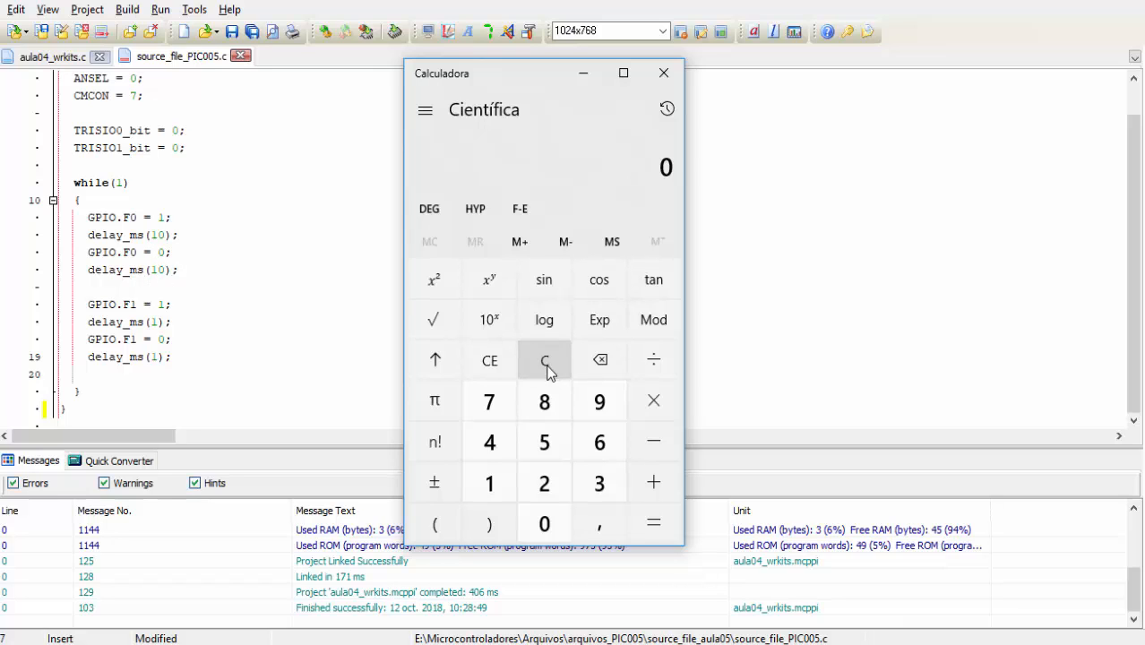
{"action": "left_click", "coordinate": [548, 482]}
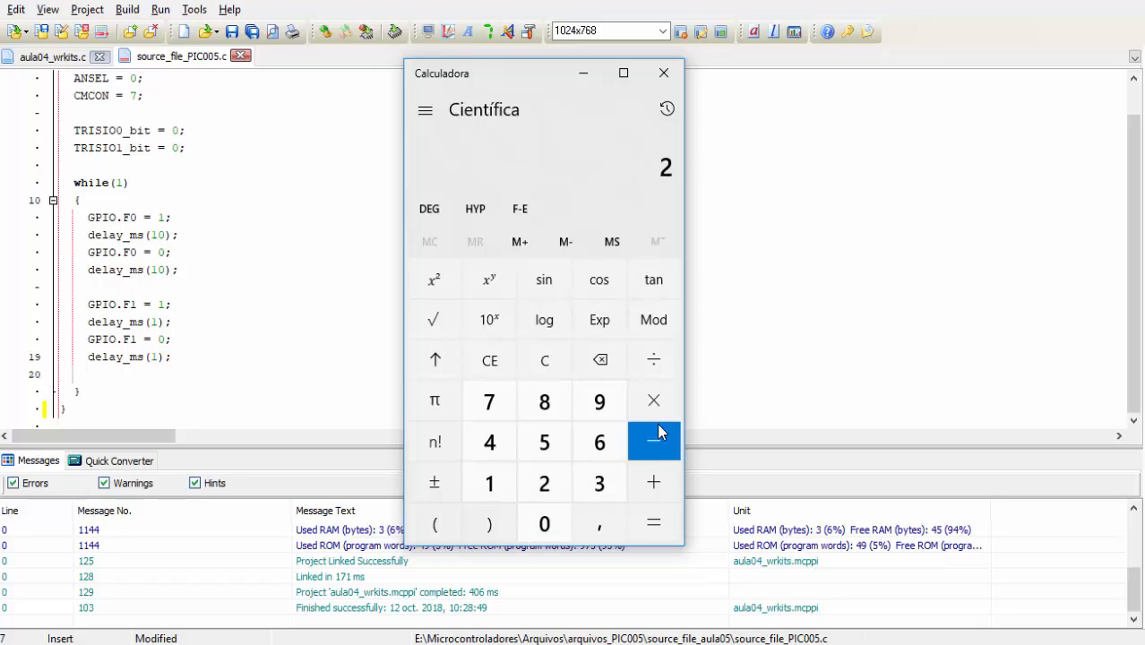
{"action": "left_click", "coordinate": [547, 360]}
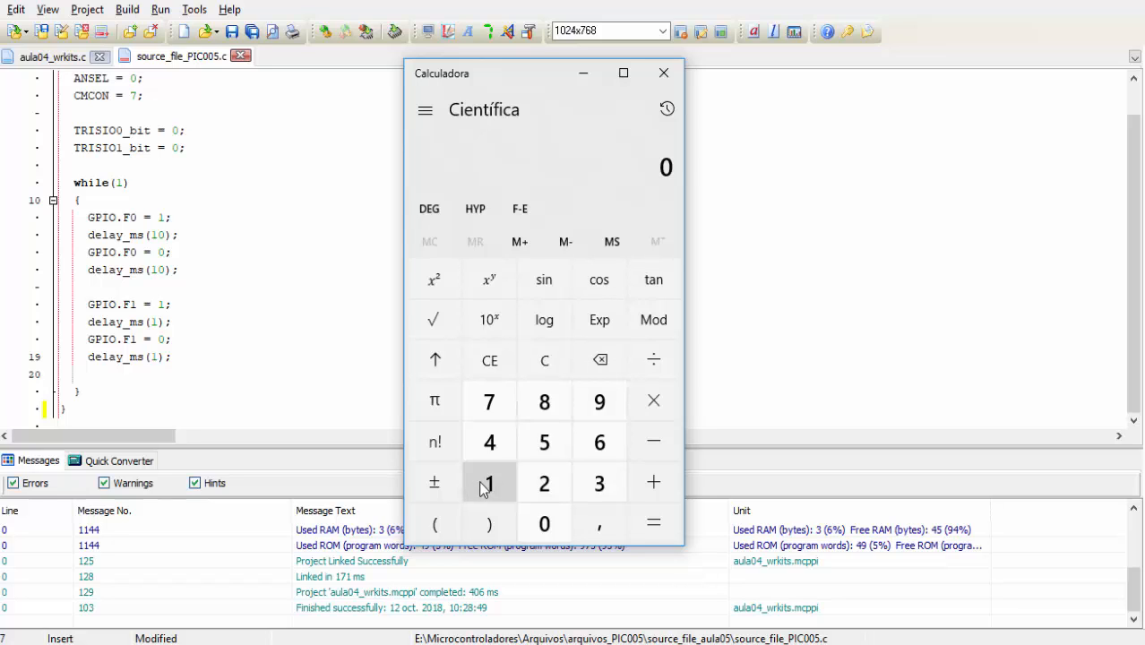
Calculate the GPIO.F0 signal frequency as 1 ÷ 20e-3
{"action": "left_click", "coordinate": [489, 484]}
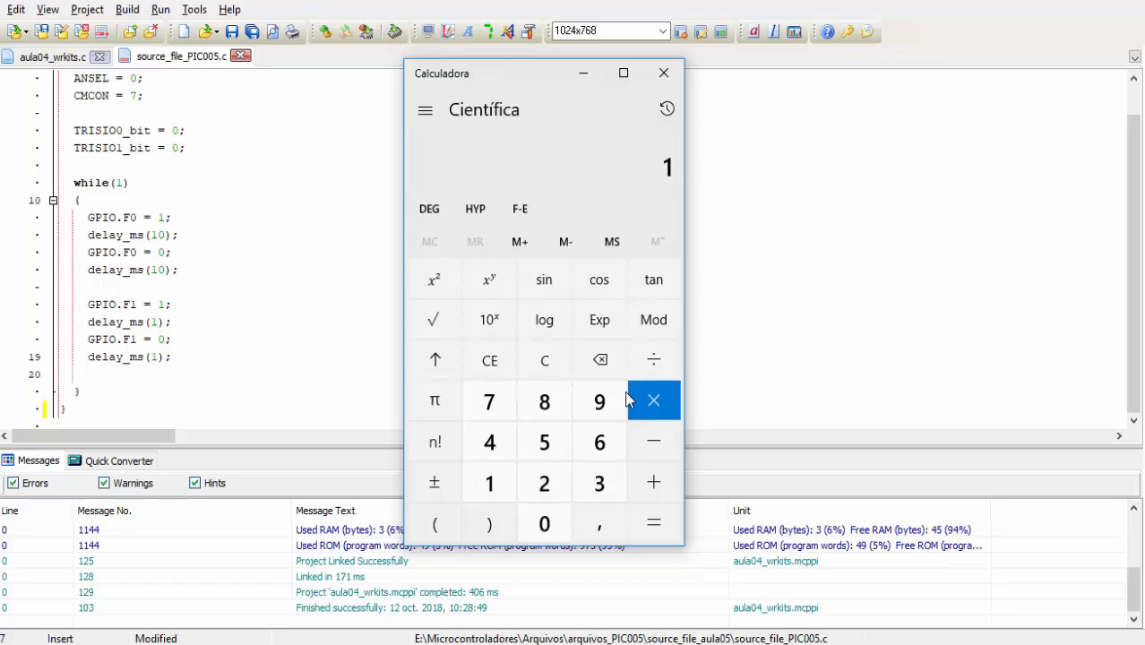
{"action": "left_click", "coordinate": [650, 363]}
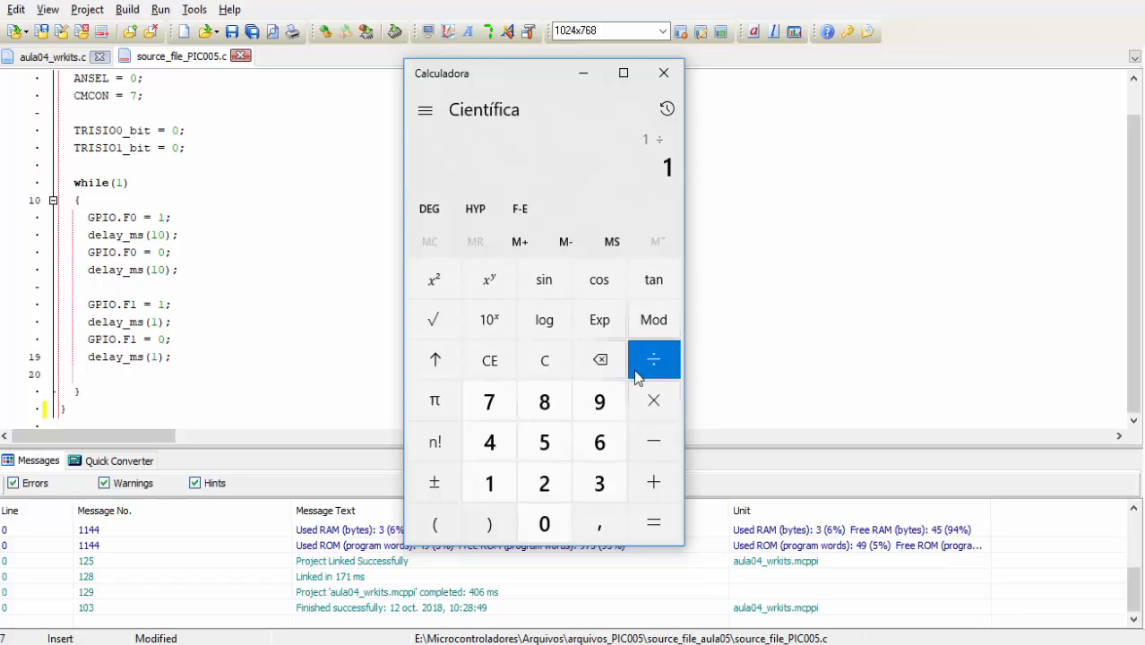
{"action": "left_click", "coordinate": [540, 481]}
{"action": "left_click", "coordinate": [545, 521]}
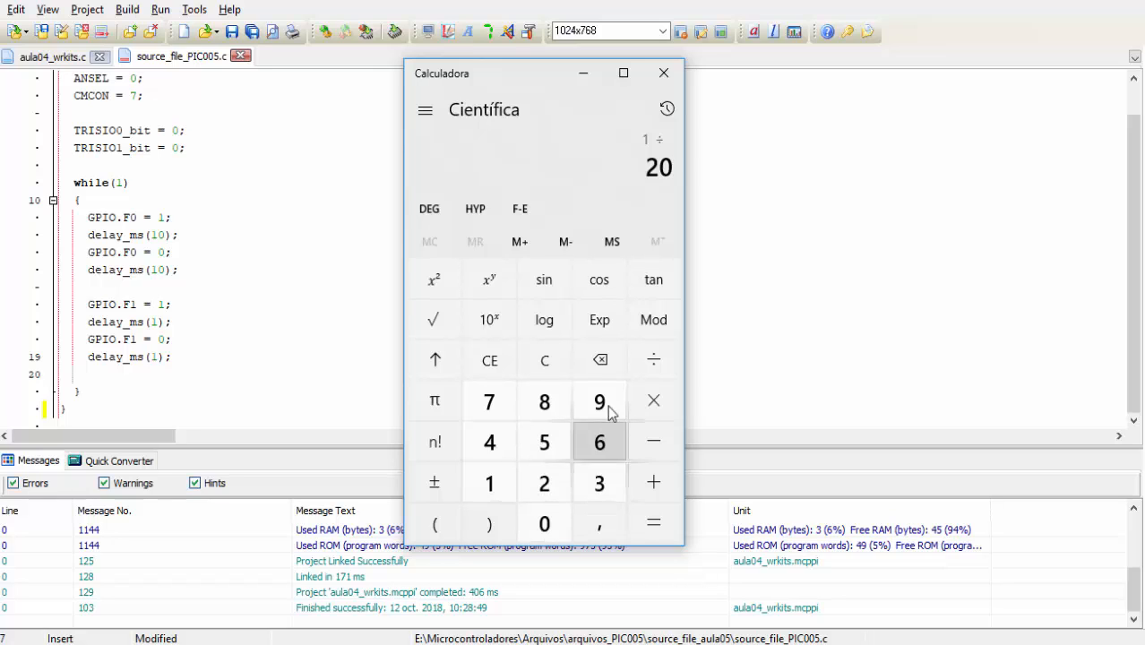
{"action": "left_click", "coordinate": [601, 320]}
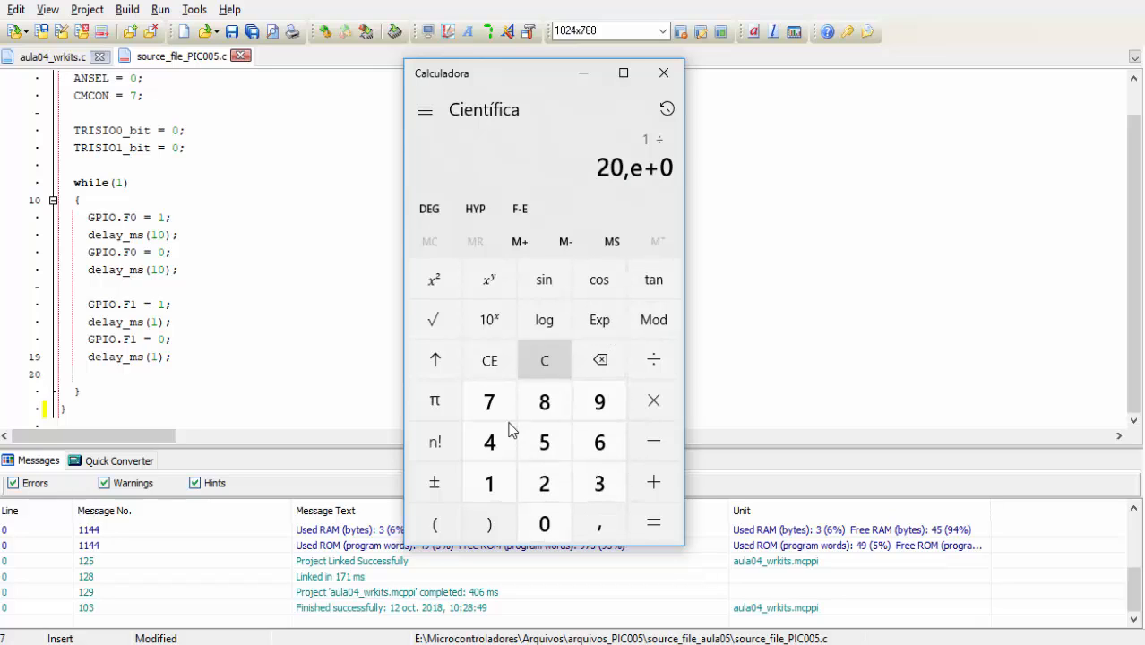
{"action": "left_click", "coordinate": [438, 483]}
{"action": "left_click", "coordinate": [598, 483]}
{"action": "left_click", "coordinate": [655, 522]}
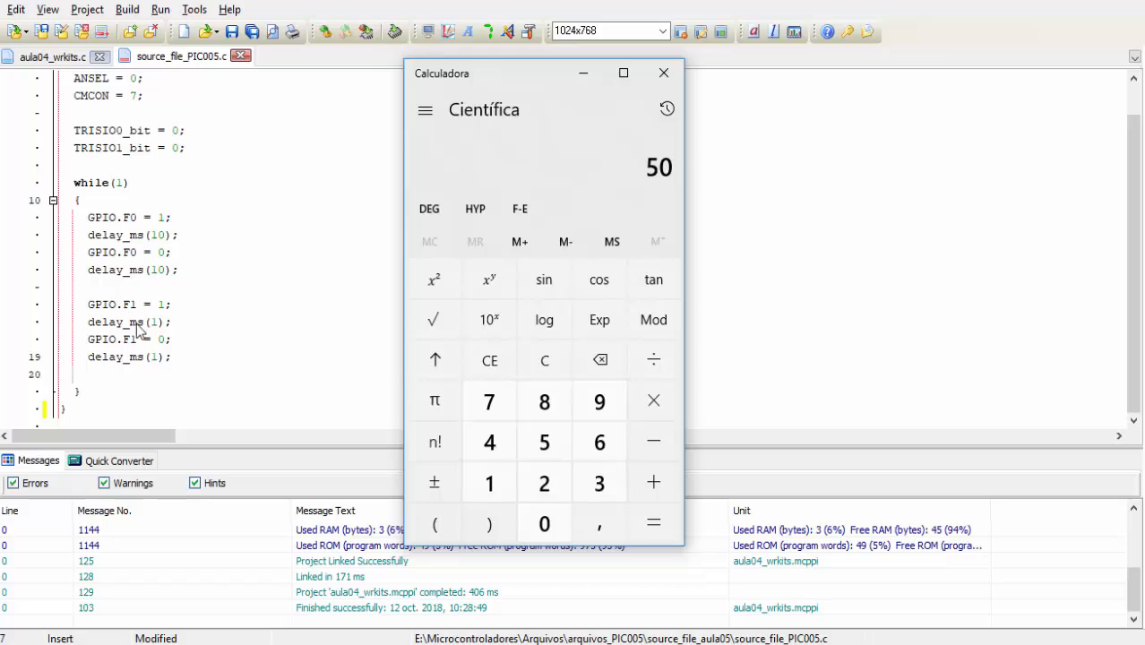
Calculate the GPIO.F1 signal frequency as 1 ÷ 2e-3 and minimize the Calculator
{"action": "left_click", "coordinate": [547, 365]}
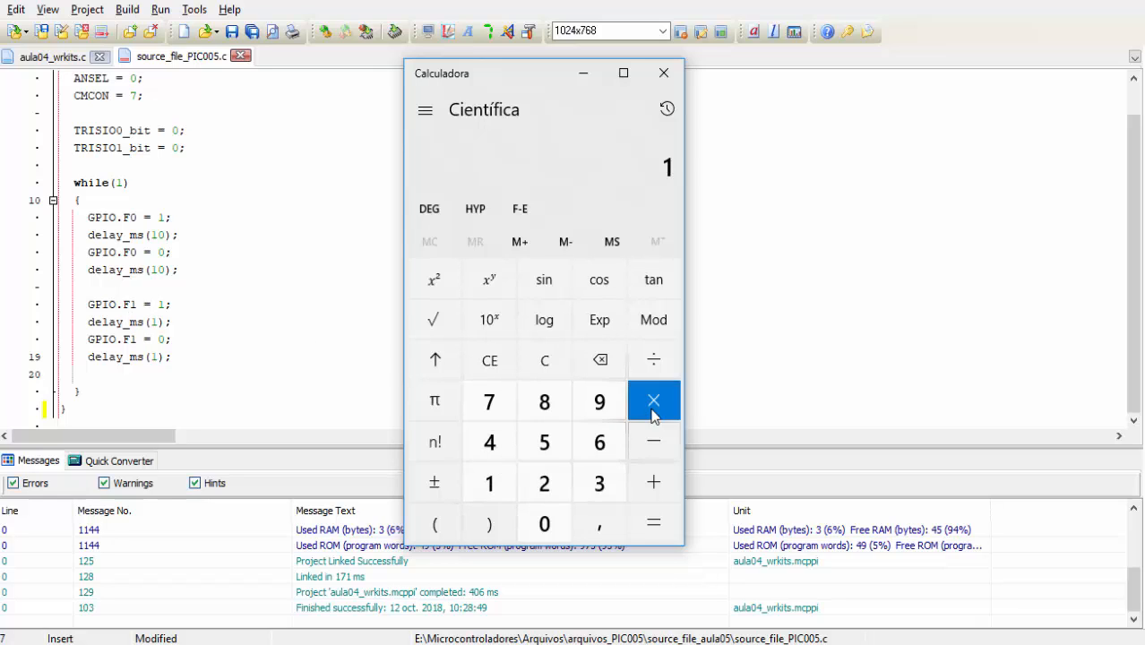
{"action": "left_click", "coordinate": [652, 361]}
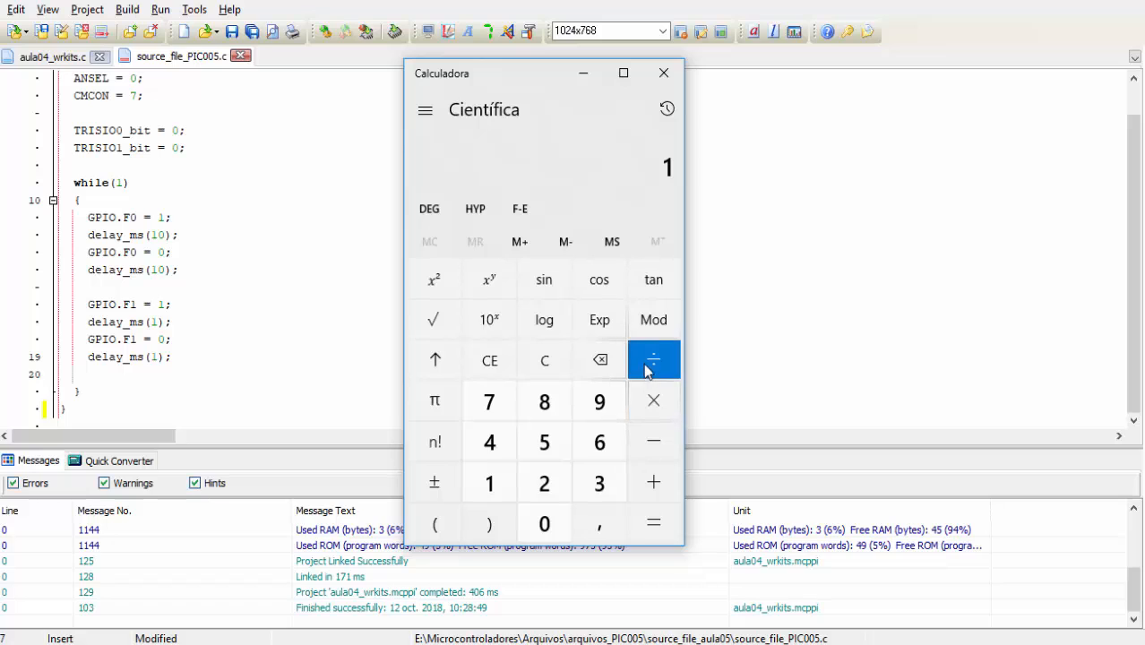
{"action": "left_click", "coordinate": [542, 475]}
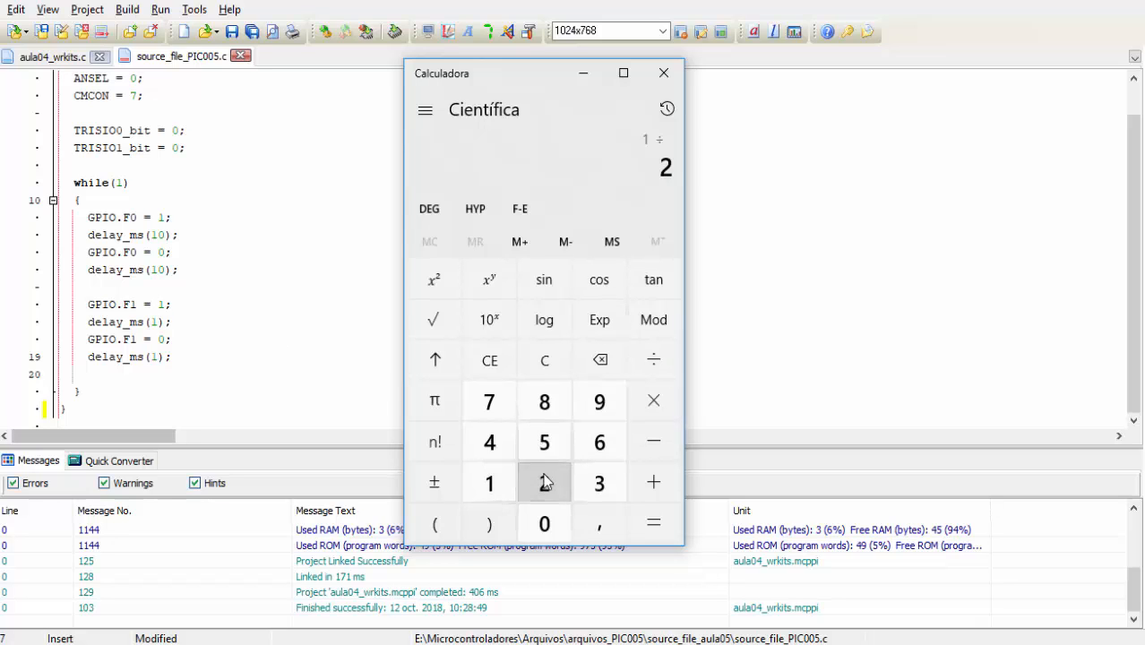
{"action": "left_click", "coordinate": [600, 320]}
{"action": "left_click", "coordinate": [464, 486]}
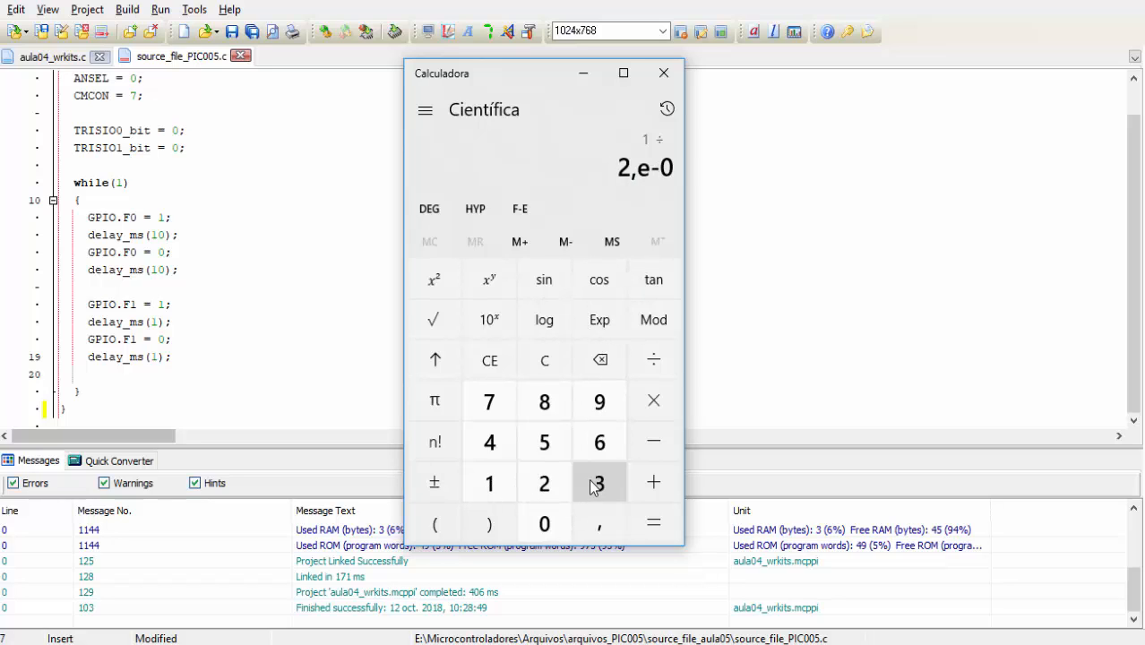
{"action": "left_click", "coordinate": [598, 484]}
{"action": "left_click", "coordinate": [653, 523]}
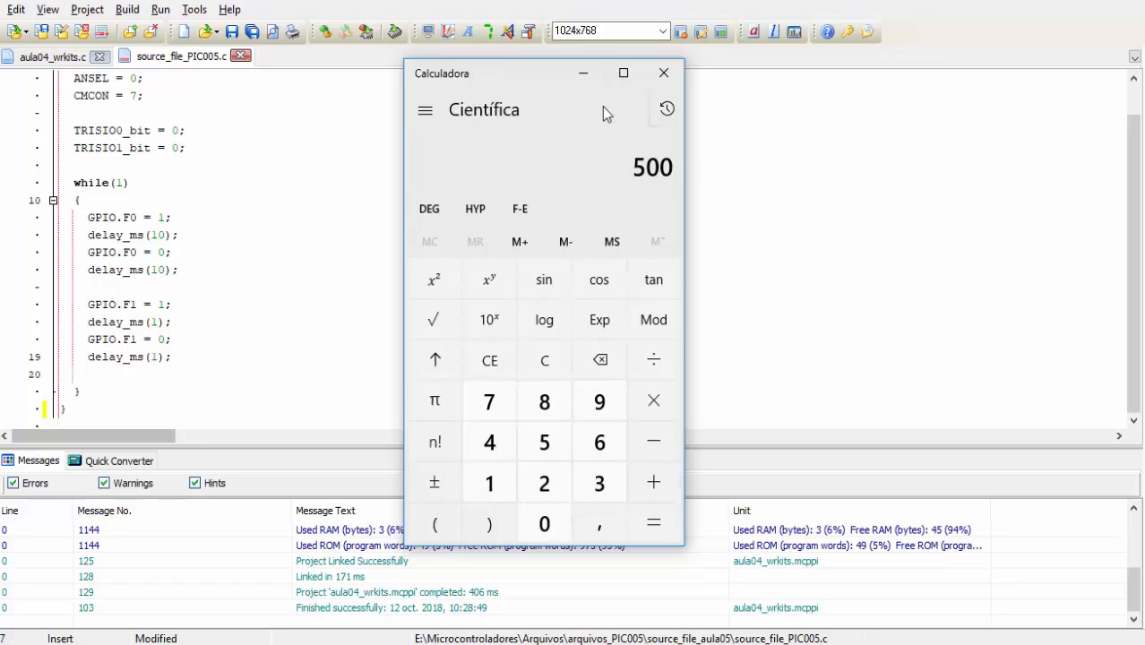
{"action": "left_click", "coordinate": [584, 75]}
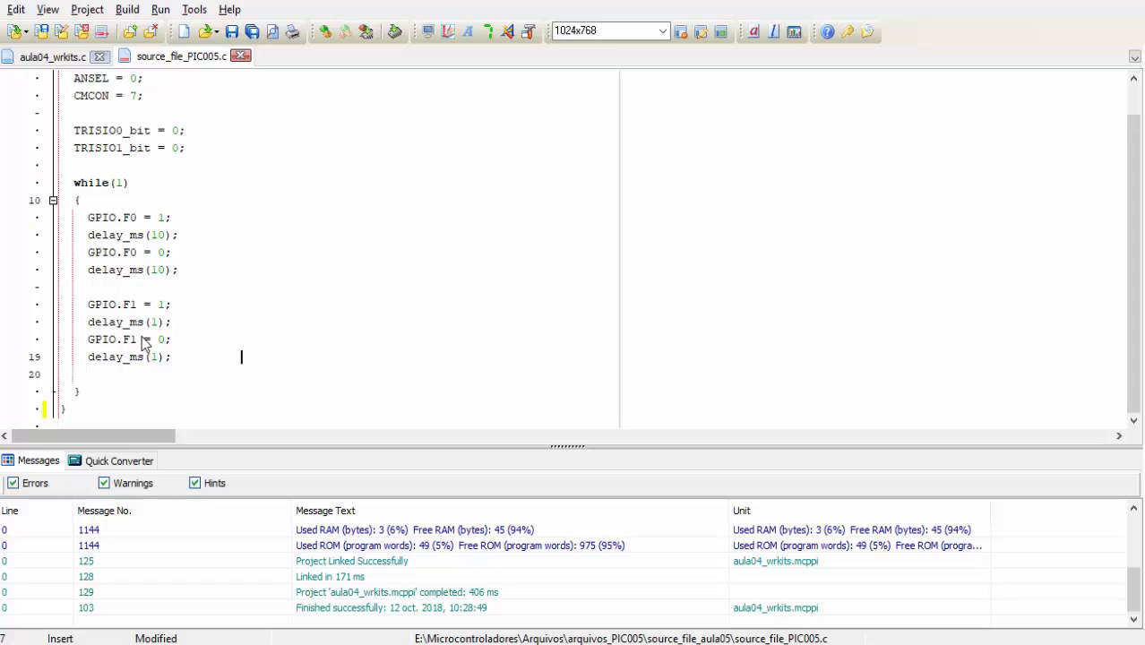
Consult the crystal oscillator capacitor selection table in PIC12F675.pdf, including HS mode, and return to mikroC PRO for PIC
{"action": "mouse_move", "coordinate": [592, 638]}
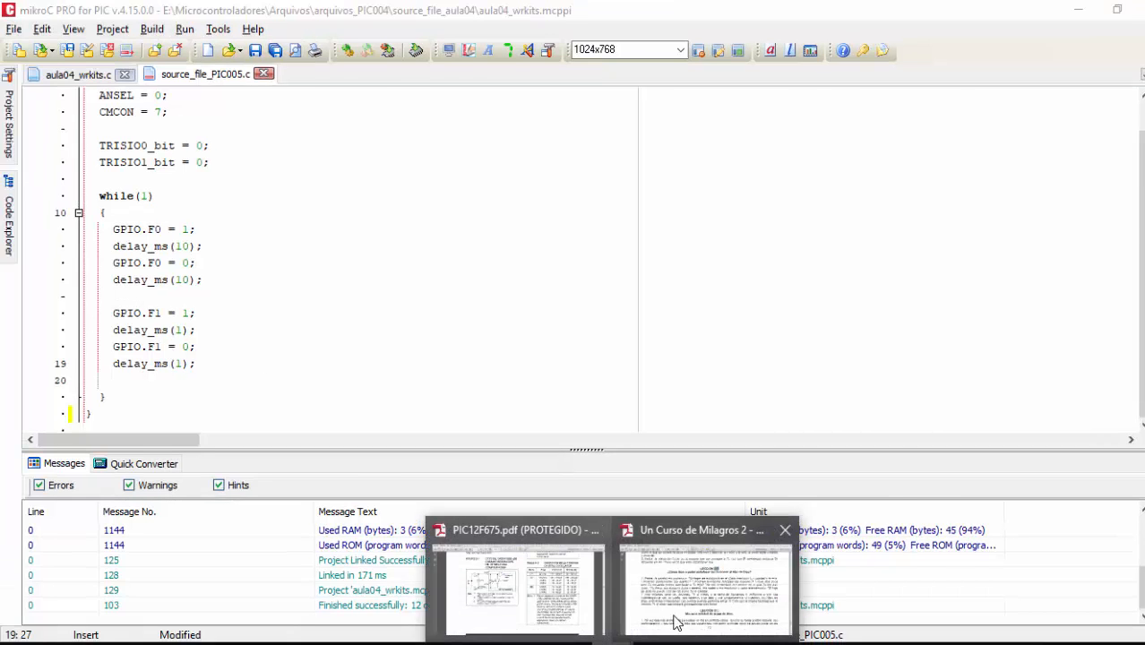
{"action": "left_click", "coordinate": [549, 568]}
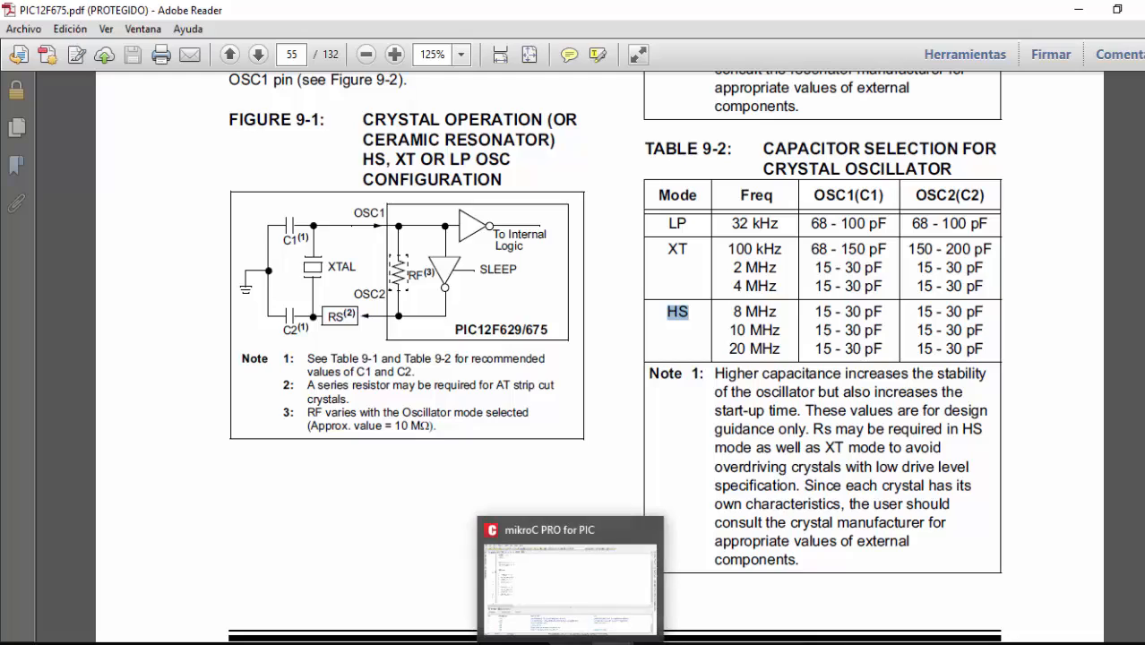
{"action": "left_click", "coordinate": [572, 644]}
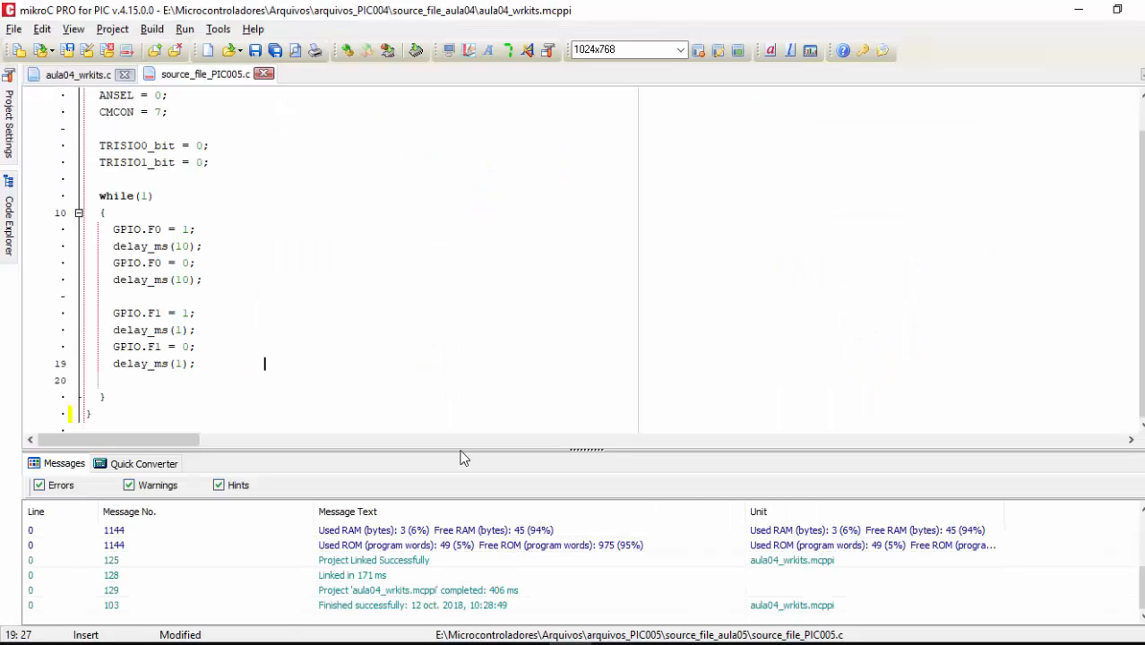
Change the project's oscillator configuration to HS and apply the project settings
{"action": "left_click", "coordinate": [112, 30]}
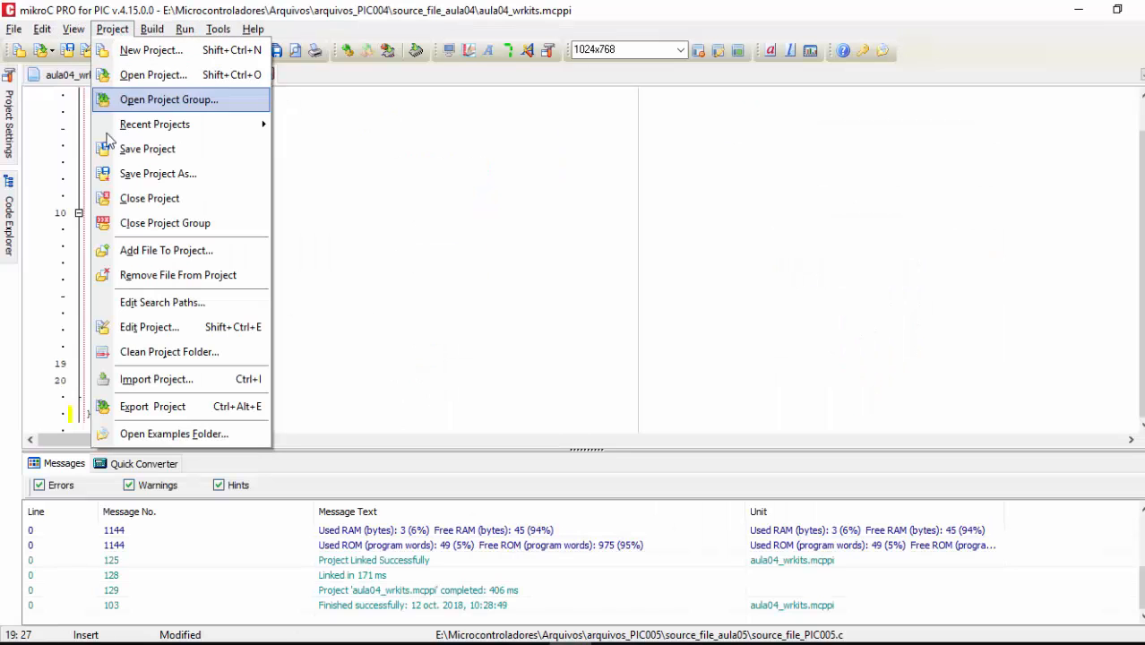
{"action": "left_click", "coordinate": [149, 327]}
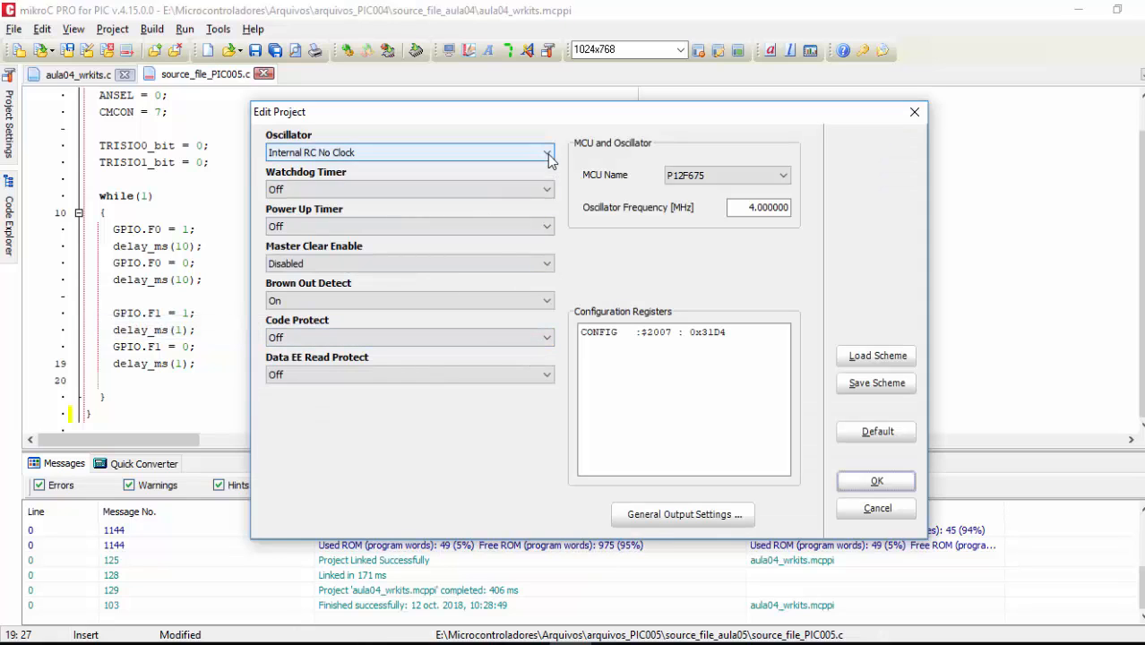
{"action": "left_click", "coordinate": [549, 153]}
{"action": "left_click", "coordinate": [429, 230]}
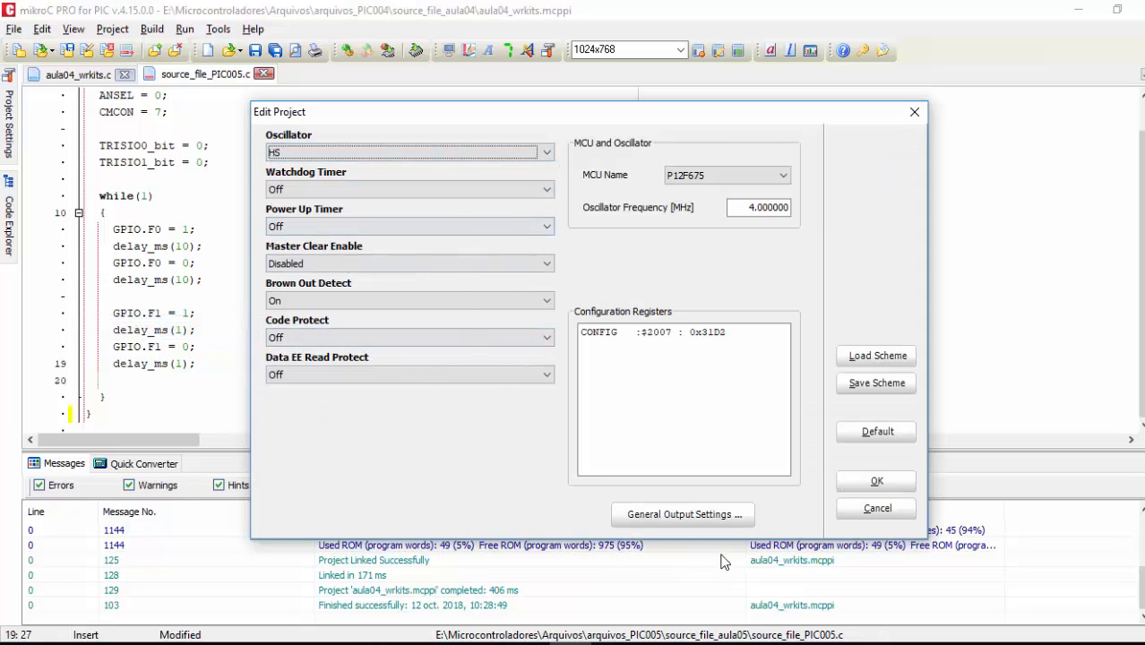
{"action": "left_click", "coordinate": [874, 483]}
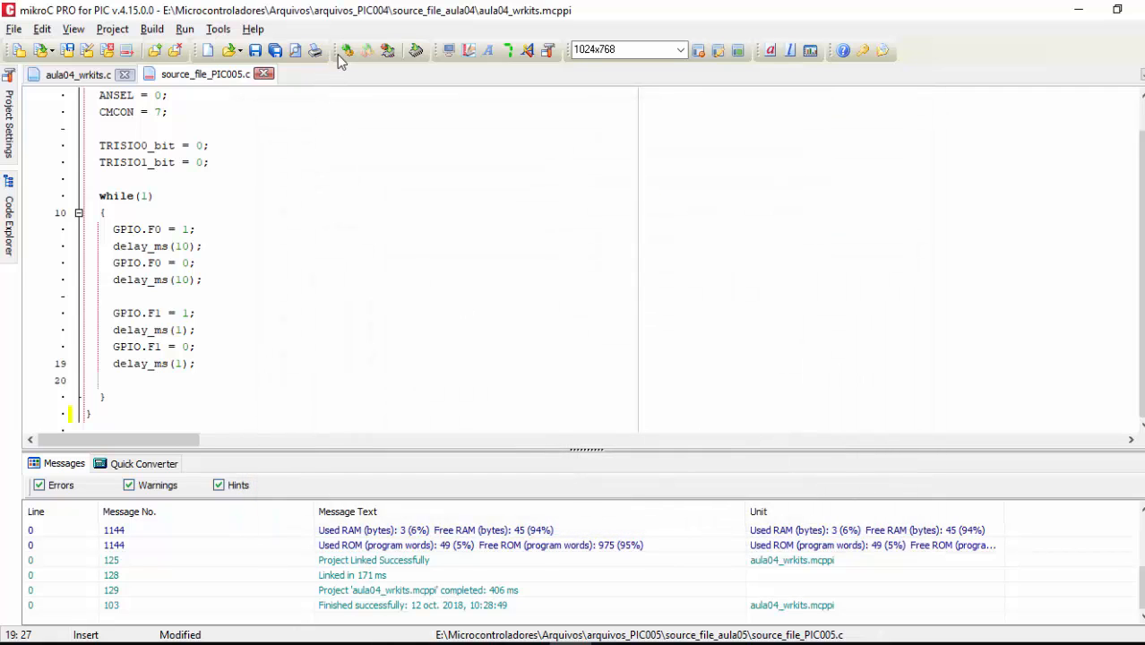
Build the project and switch to the circuitry_aula05 schematic in Proteus
{"action": "left_click", "coordinate": [348, 50]}
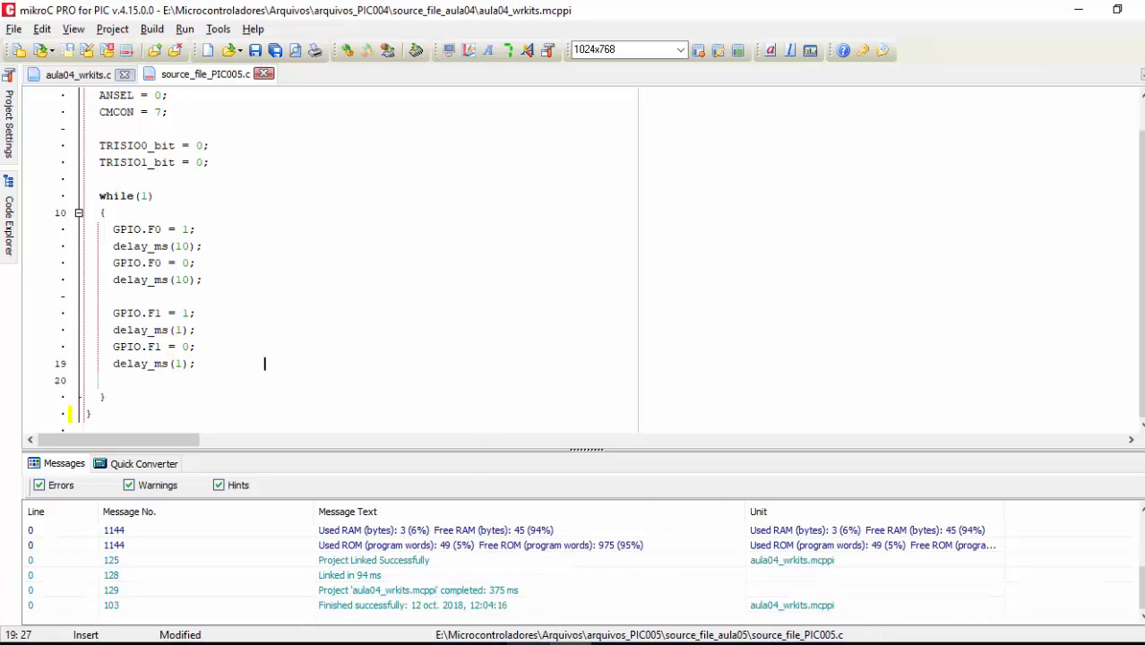
{"action": "mouse_move", "coordinate": [487, 643]}
{"action": "left_click", "coordinate": [474, 594]}
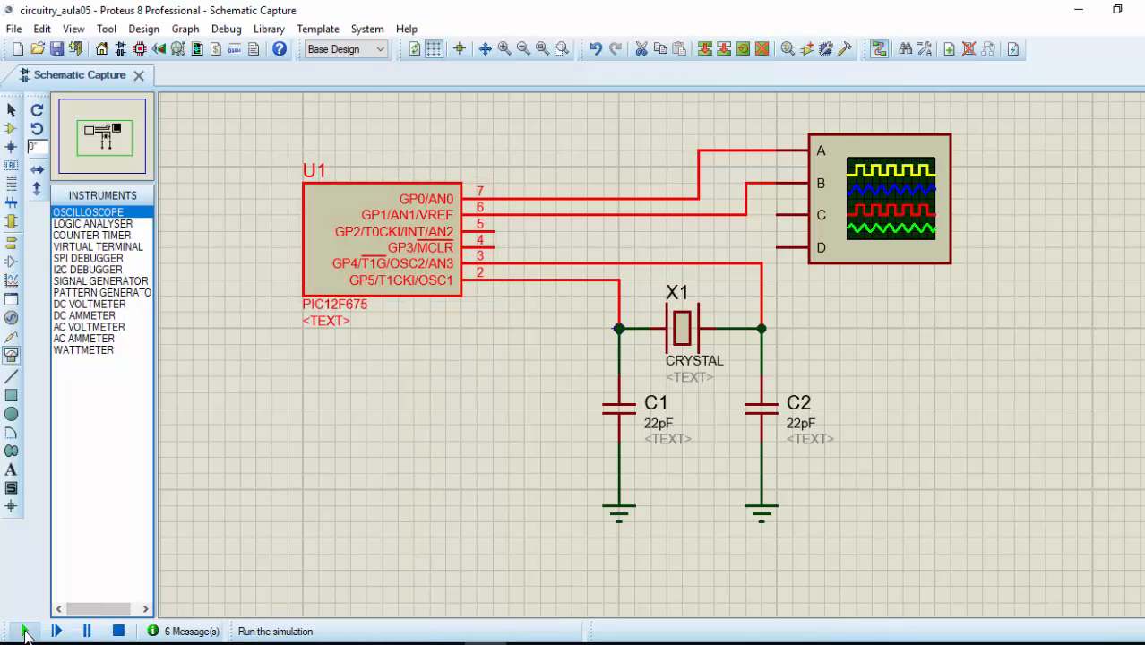
Run the simulation and set the oscilloscope's horizontal time base to 5 ms per division
{"action": "left_click", "coordinate": [24, 631]}
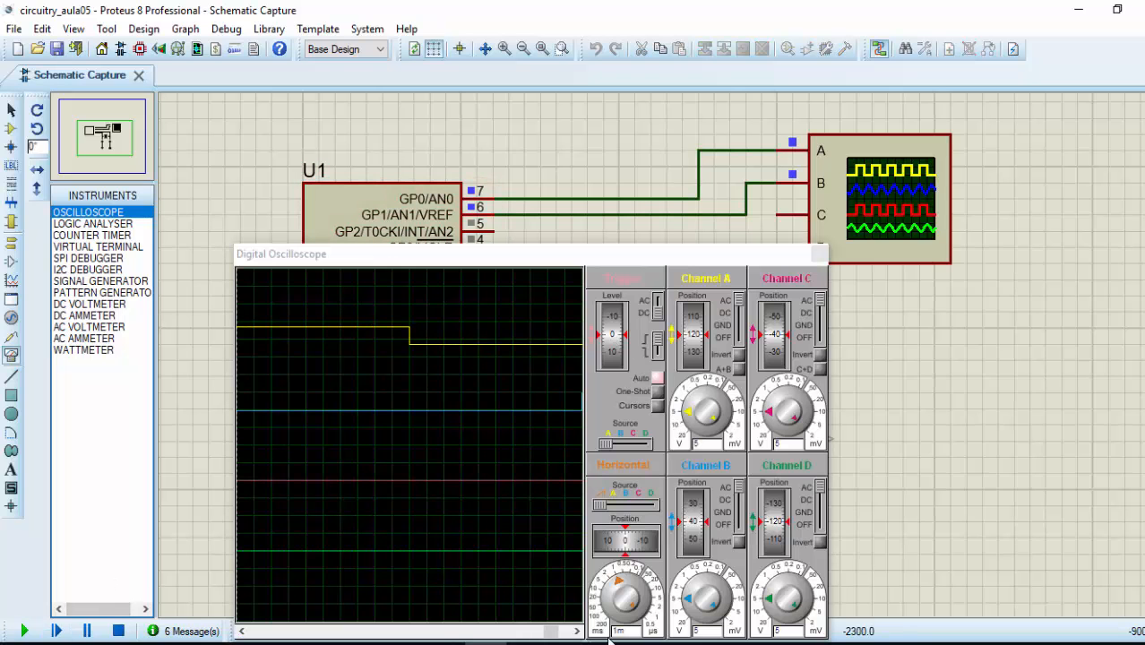
{"action": "left_click", "coordinate": [616, 587]}
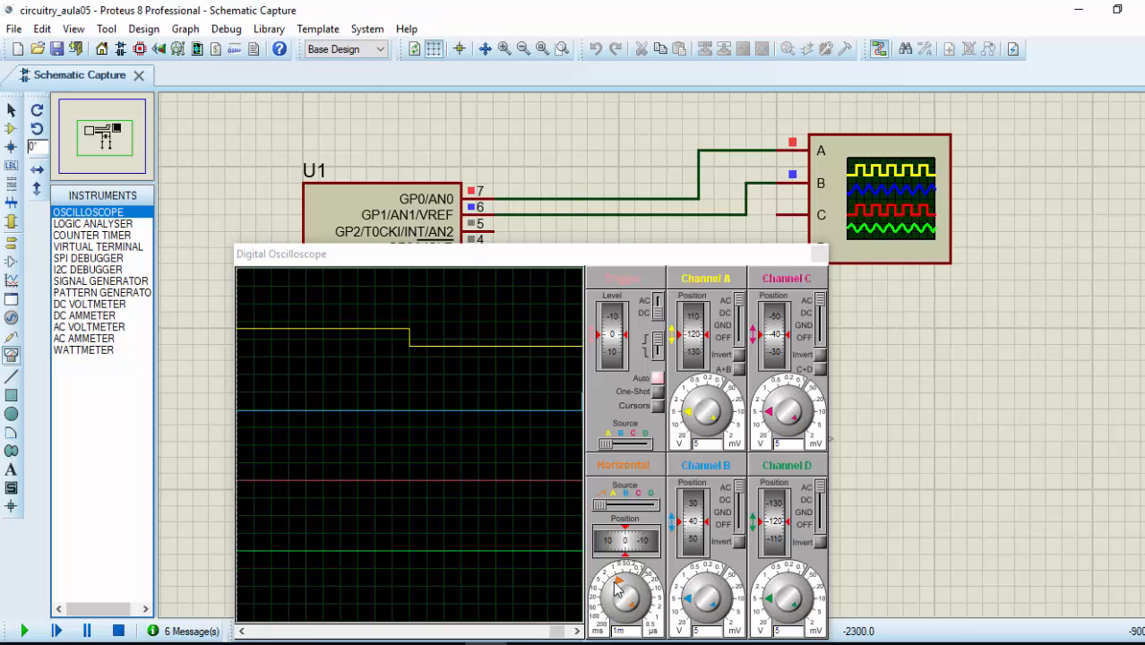
{"action": "left_click", "coordinate": [616, 587]}
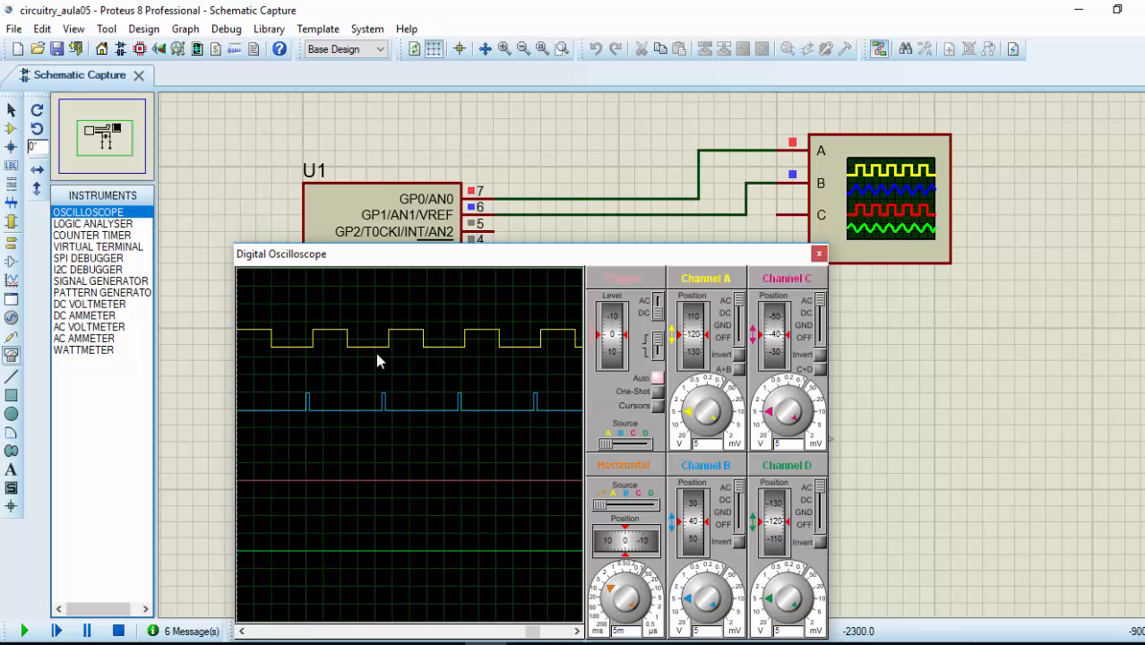
Reposition the oscilloscope window, enable cursors, and mark two consecutive falling edges of the channel A waveform to measure its period
{"action": "left_click_drag", "start_coordinate": [506, 256], "coordinate": [565, 172]}
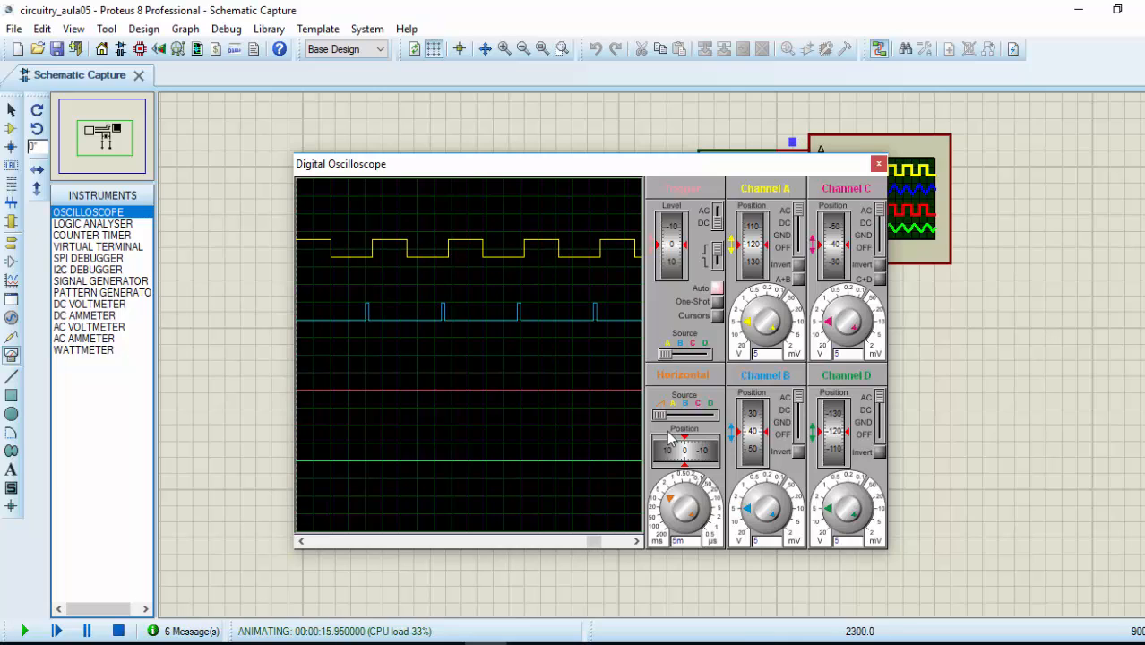
{"action": "left_click", "coordinate": [717, 316]}
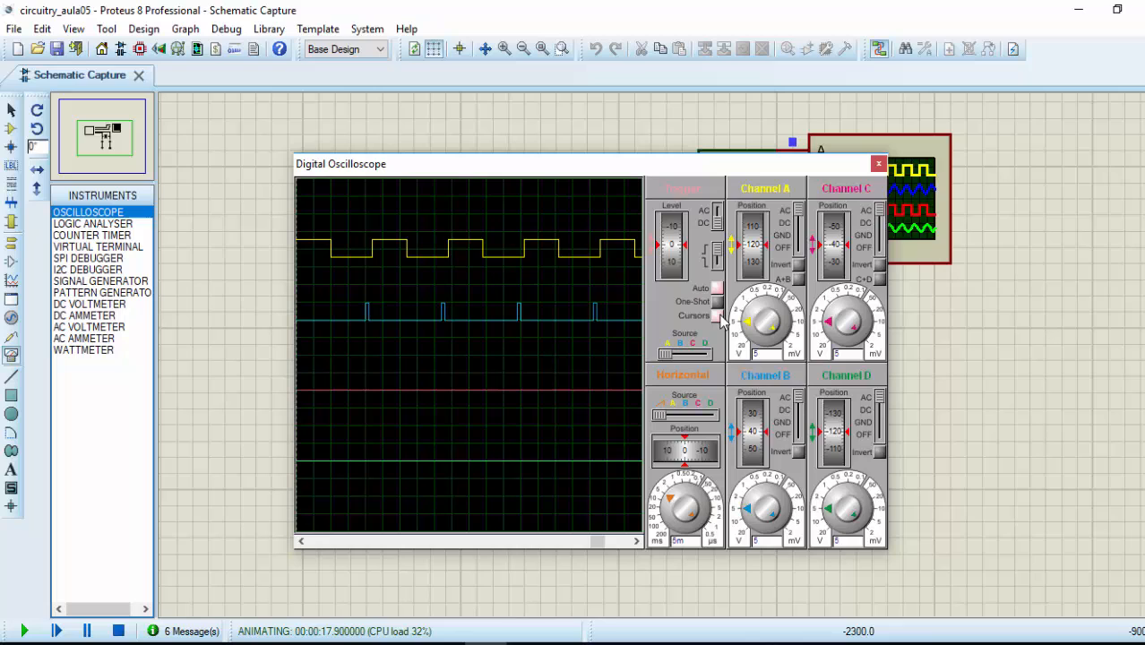
{"action": "left_click", "coordinate": [405, 255]}
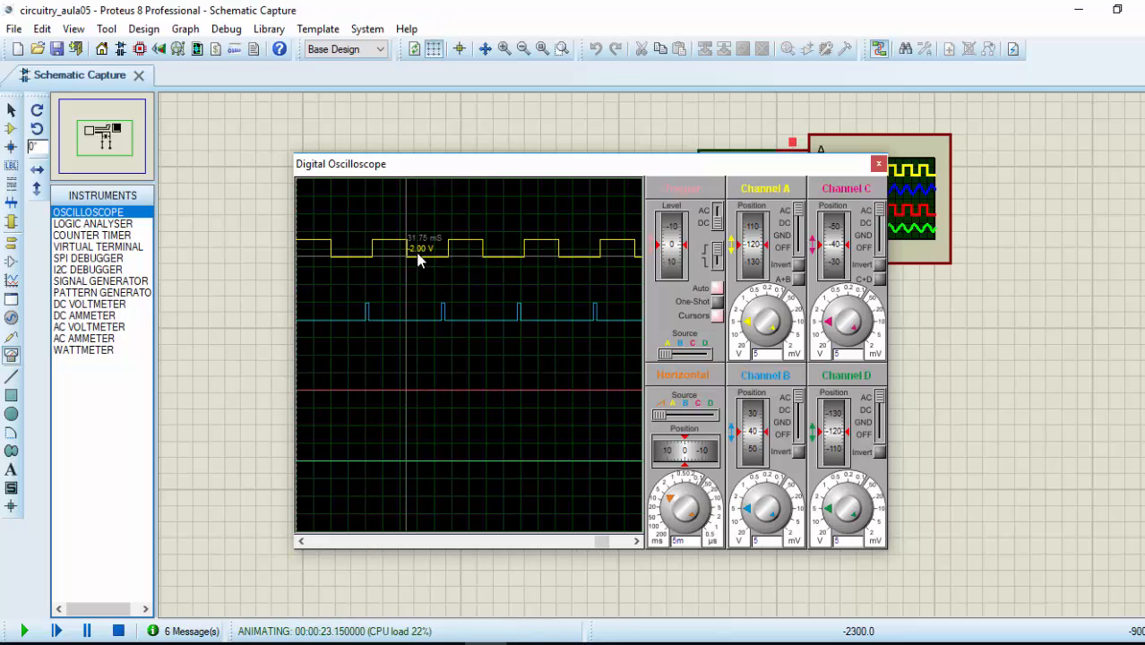
{"action": "left_click", "coordinate": [484, 258]}
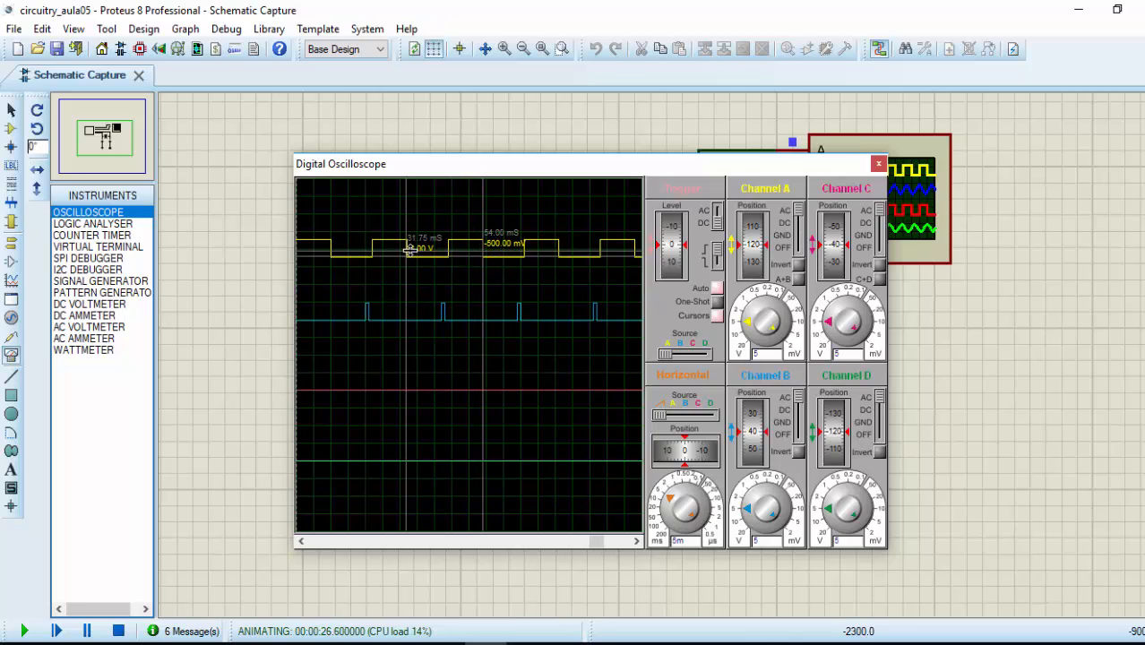